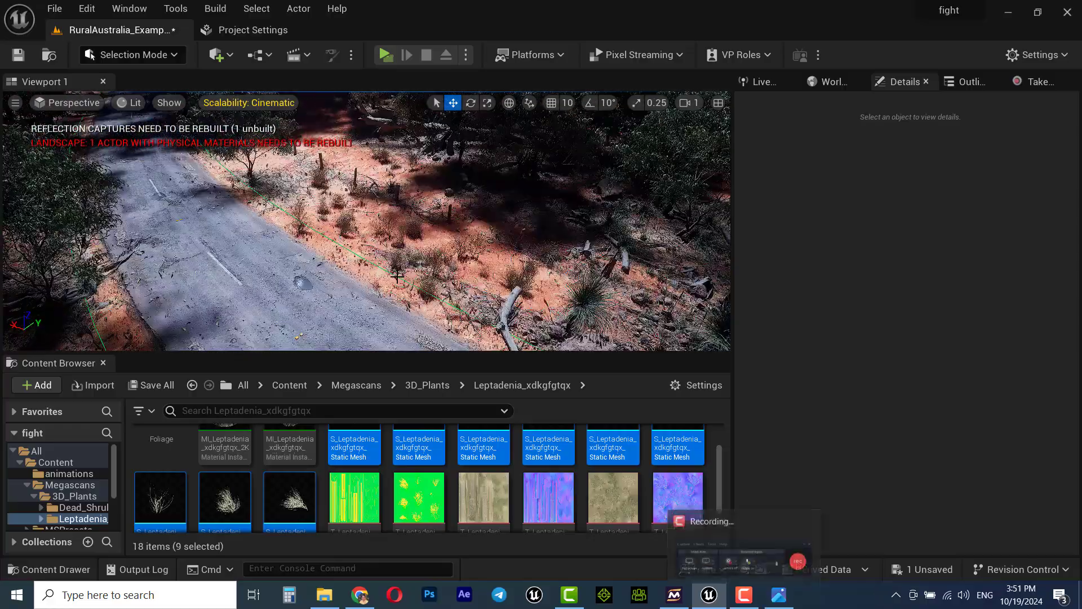
- Switch to the lod.jpg image to study the house at detail levels 0 to 3, and return to the Unreal level
click(780, 597)
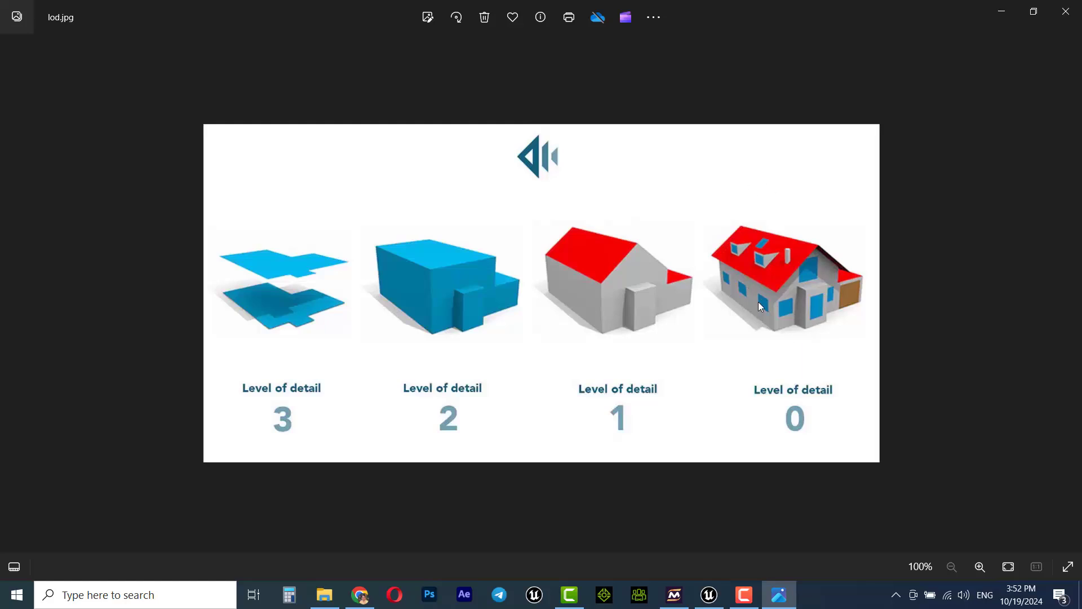
click(708, 597)
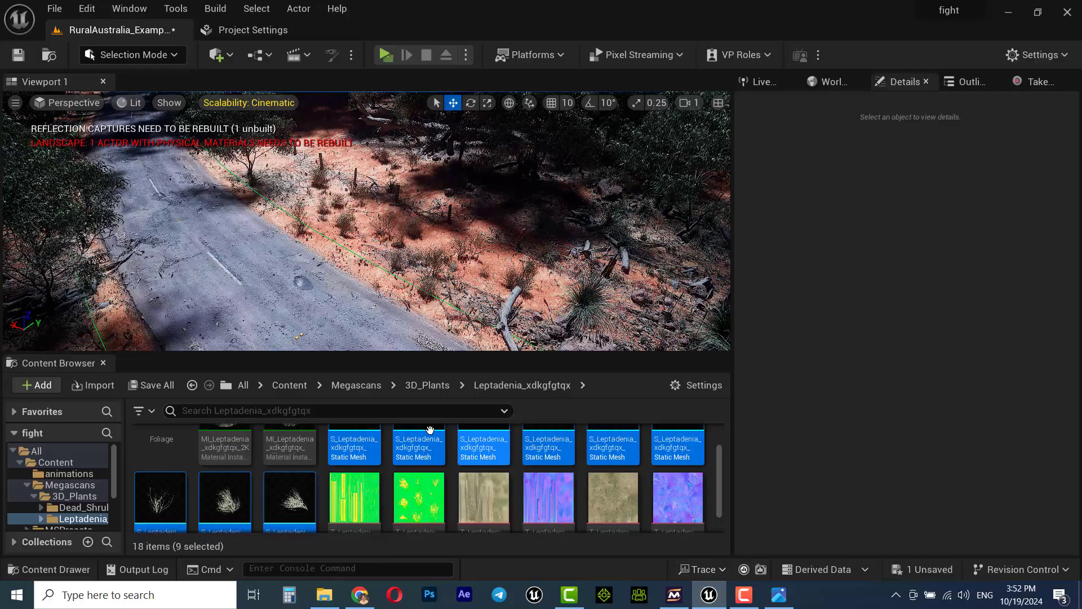
- Enlarge the content browser and open the first S_Leptadenia static mesh in the Leptadenia_xdkgfgtqx folder
scroll(420, 451, up, 2)
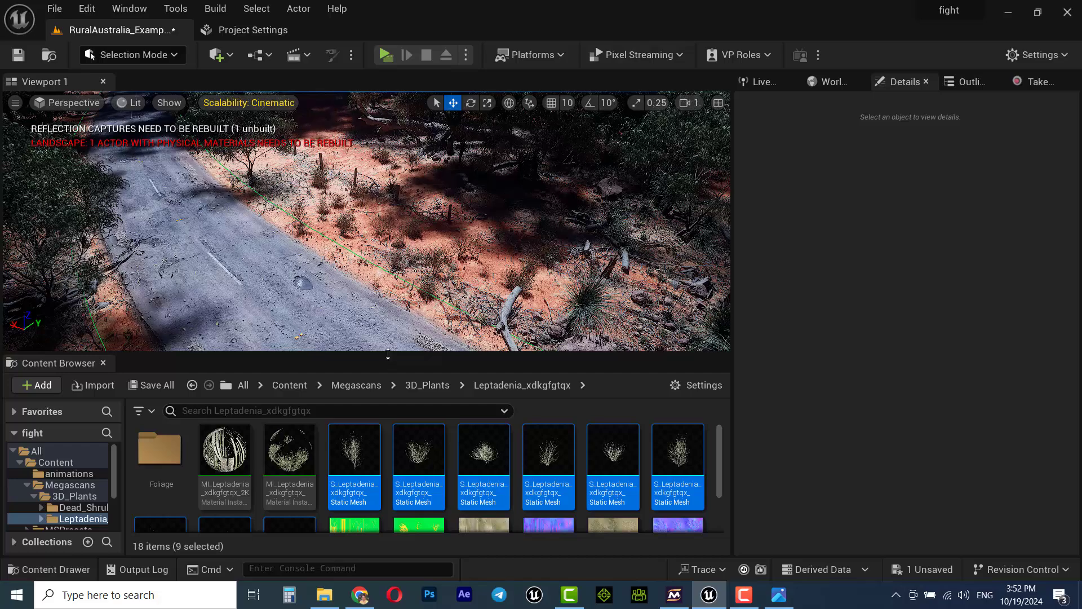
drag(388, 362, 388, 340)
click(360, 422)
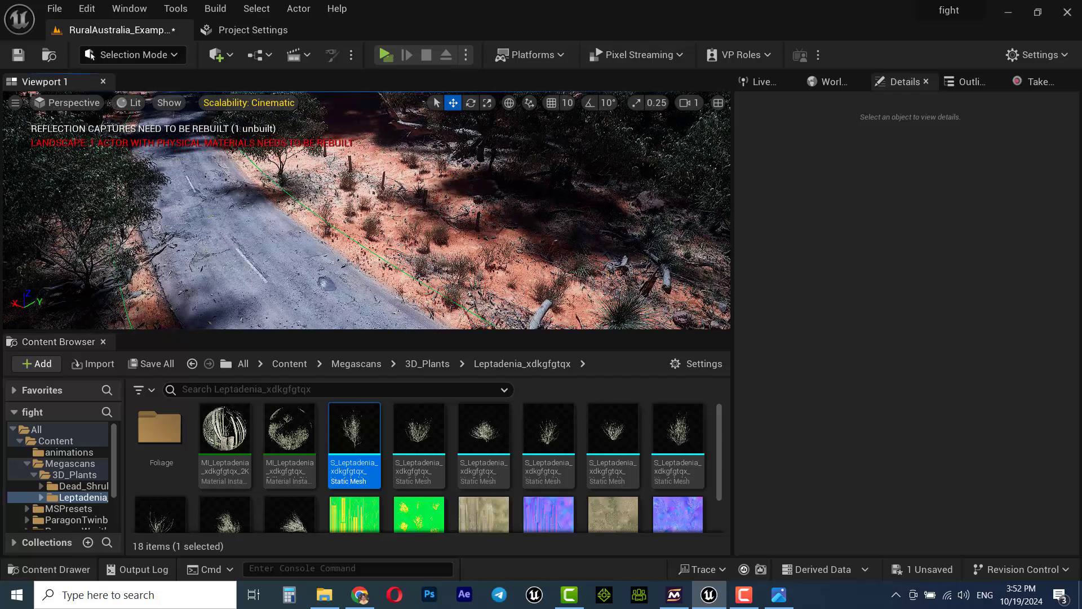
double_click(361, 427)
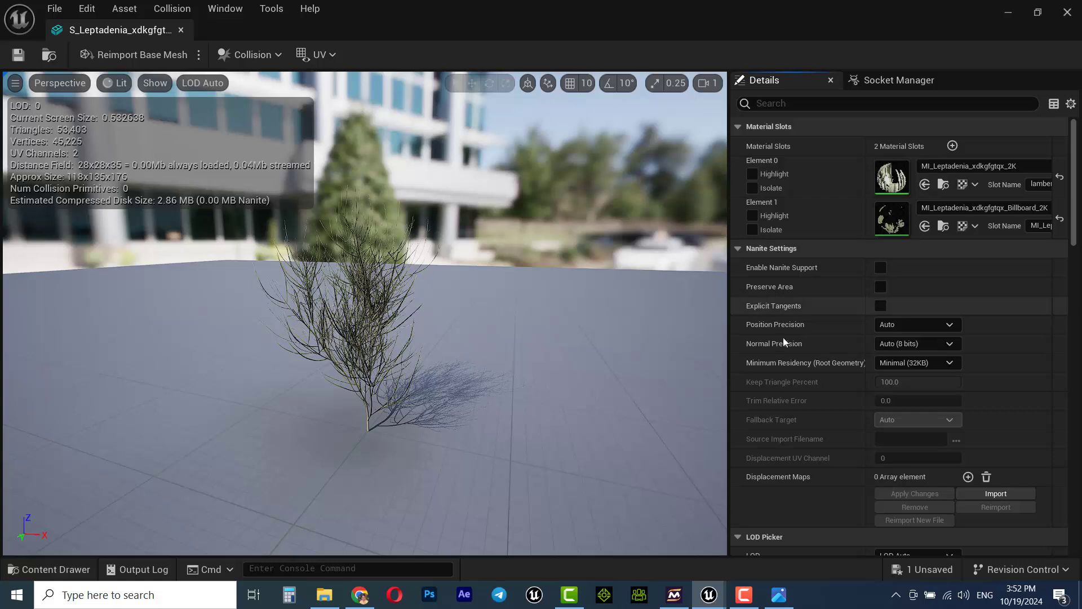
- Check which LOD levels the LOD Picker offers for the shrub mesh, keeping LOD Auto
scroll(809, 512, down, 3)
scroll(809, 509, down, 3)
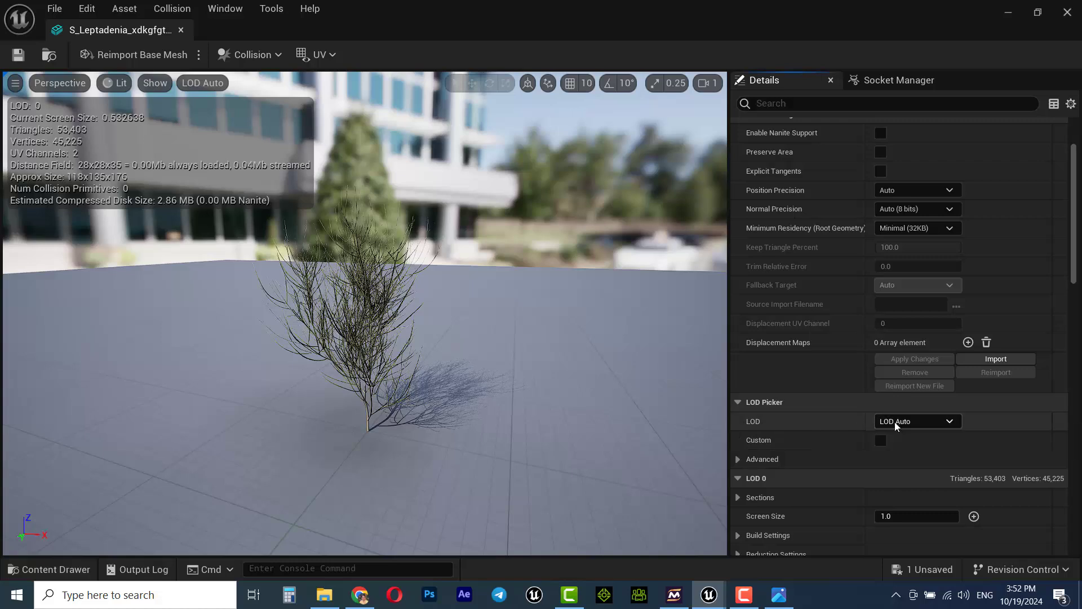
click(938, 425)
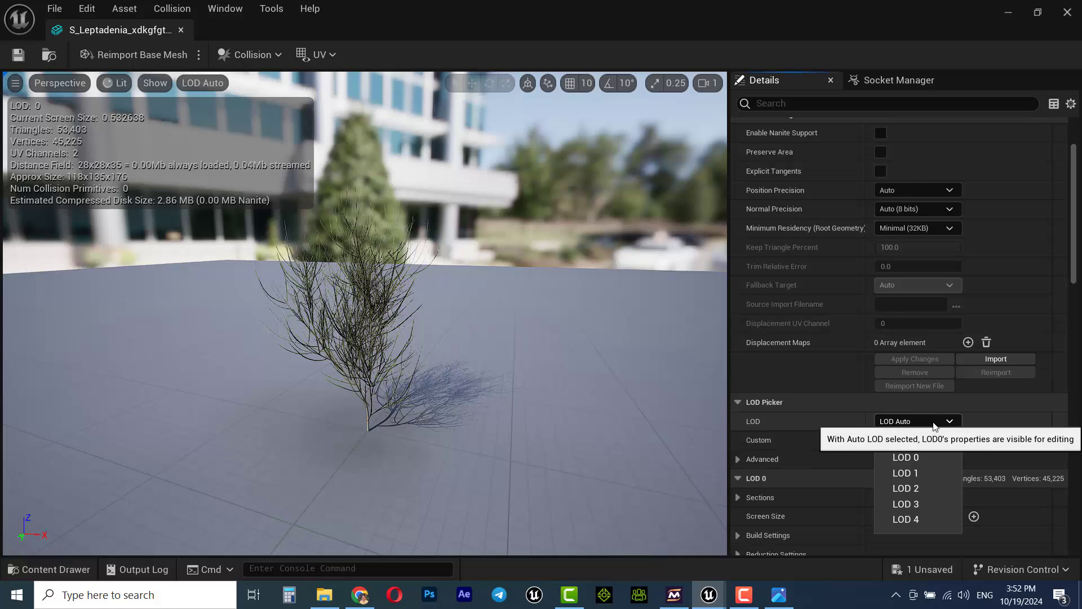
click(809, 422)
- Examine how the shrub's active LOD and triangle count change between a close-up and a distant view
scroll(408, 368, up, 8)
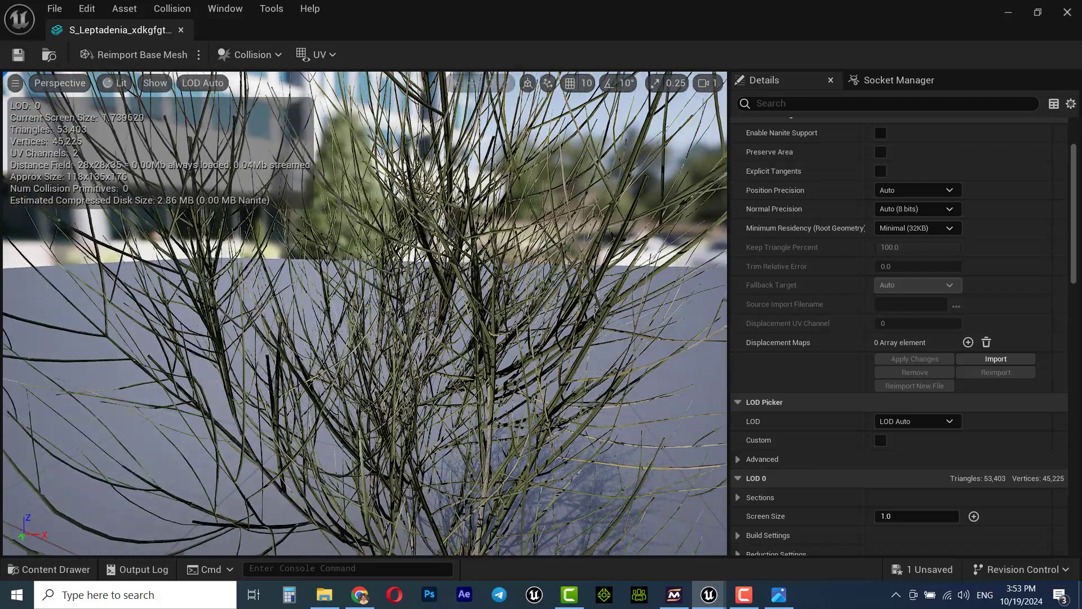
scroll(424, 350, down, 6)
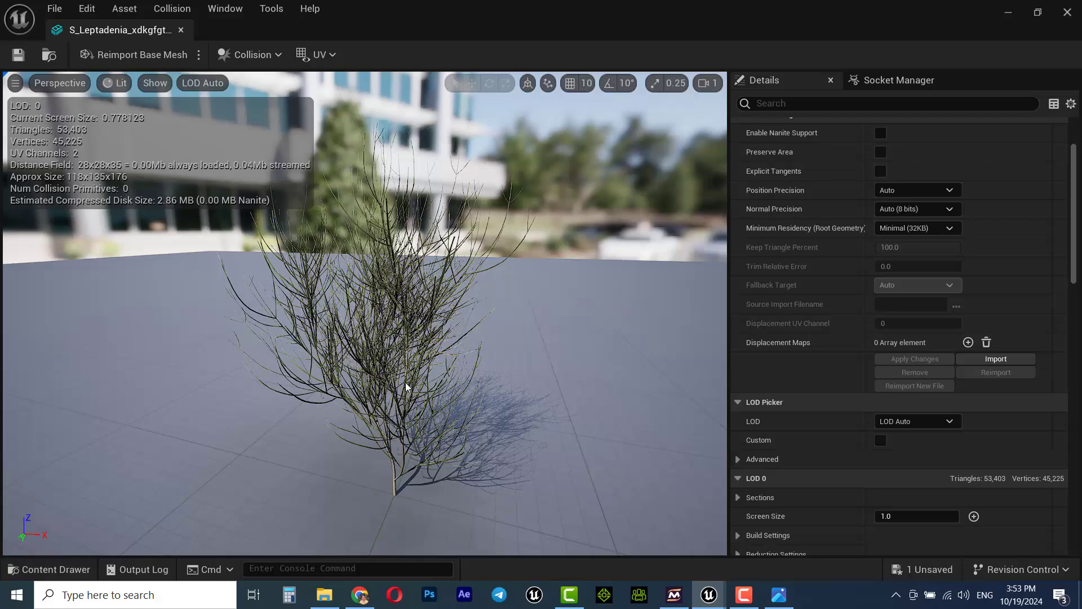
right_drag(364, 313, 364, 326)
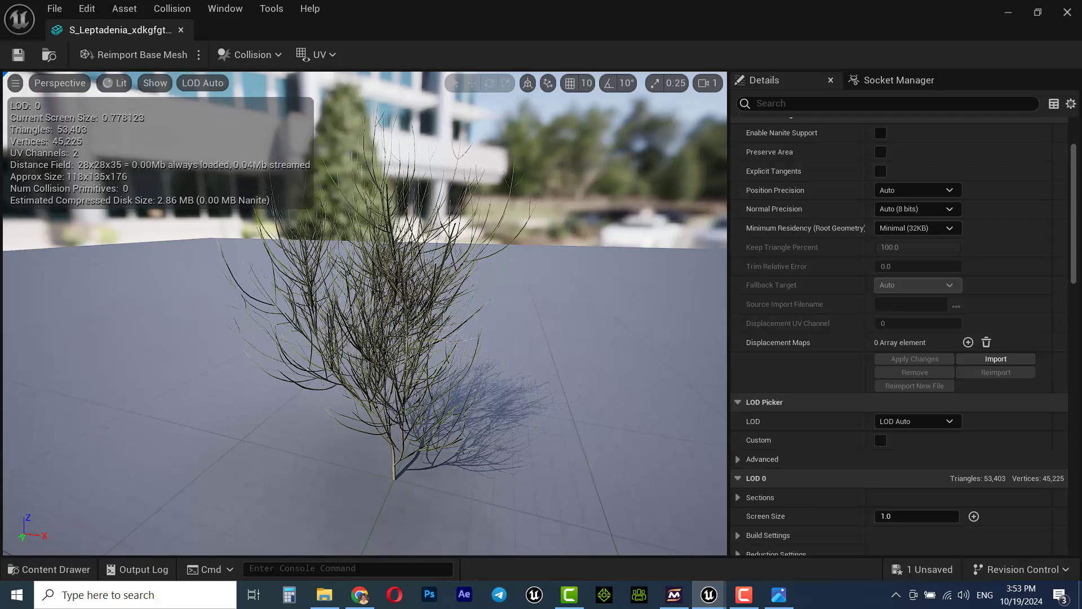
key(s)
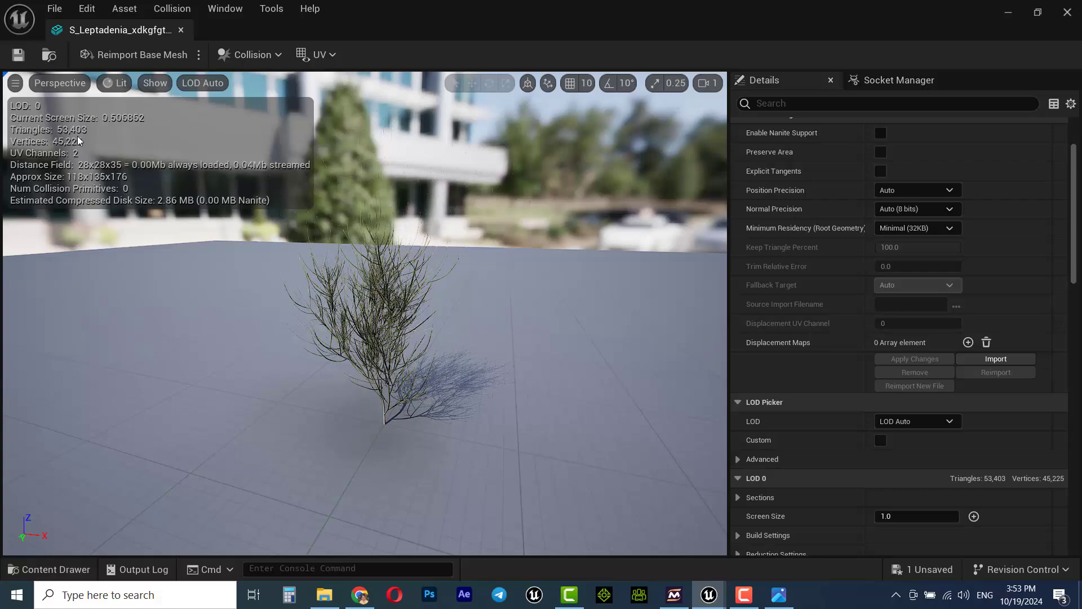
right_drag(182, 195, 185, 208)
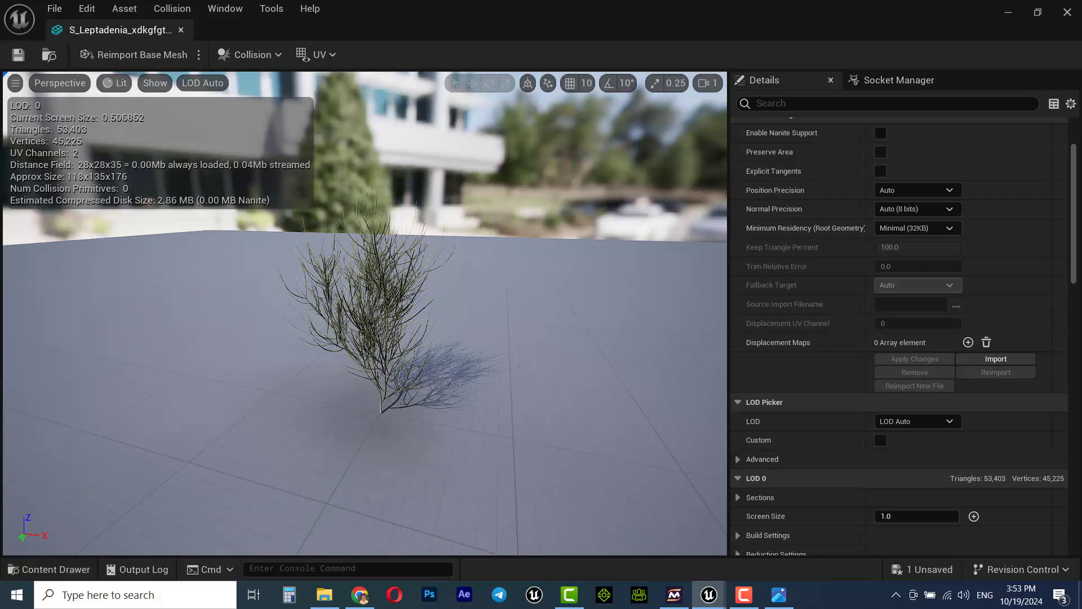
key(s)
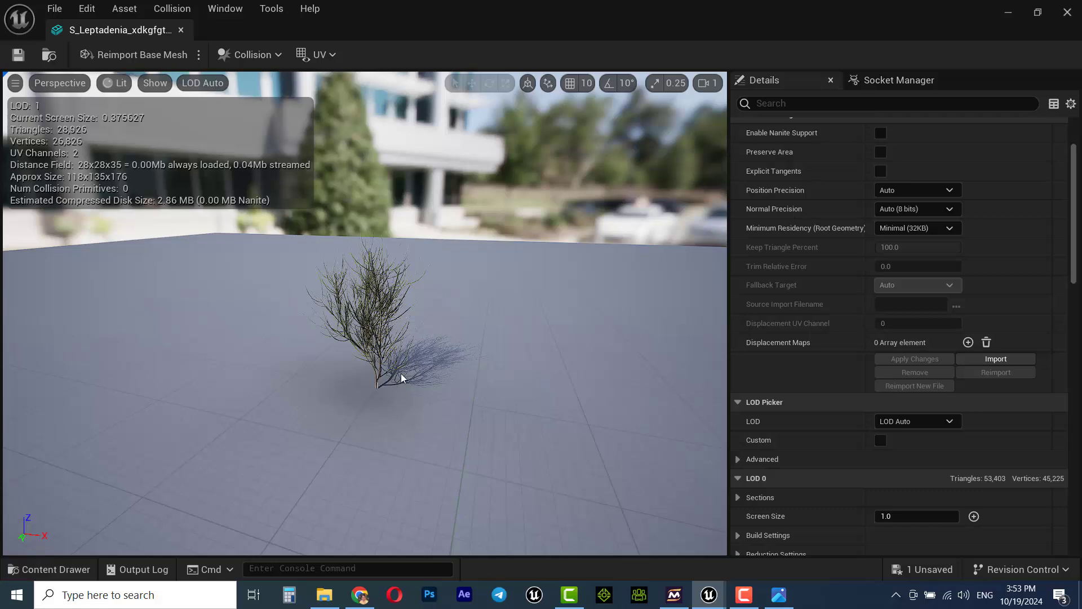
scroll(398, 380, down, 4)
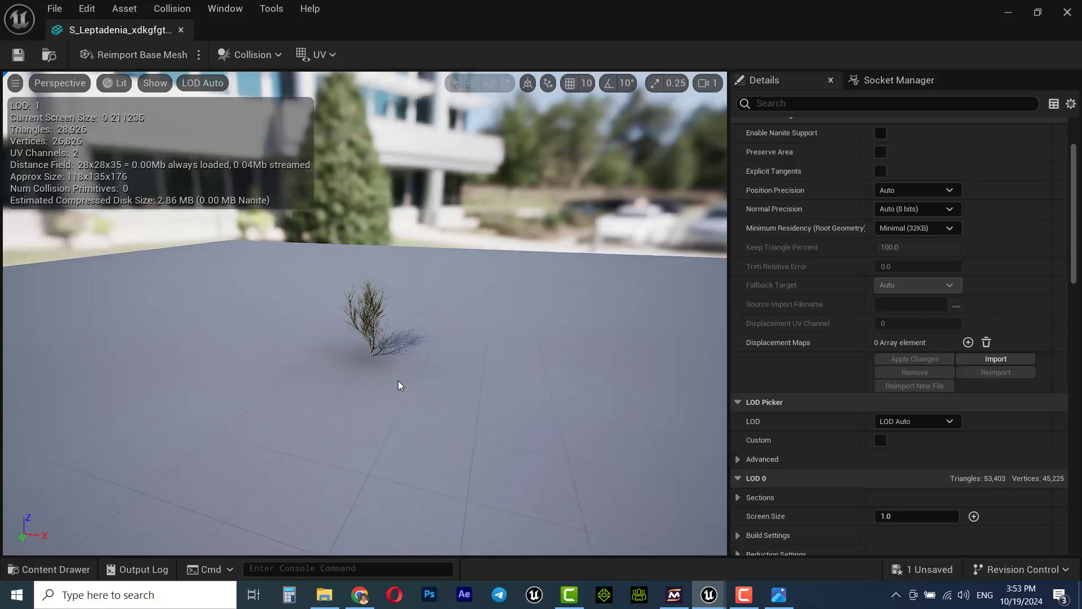
scroll(398, 381, down, 1)
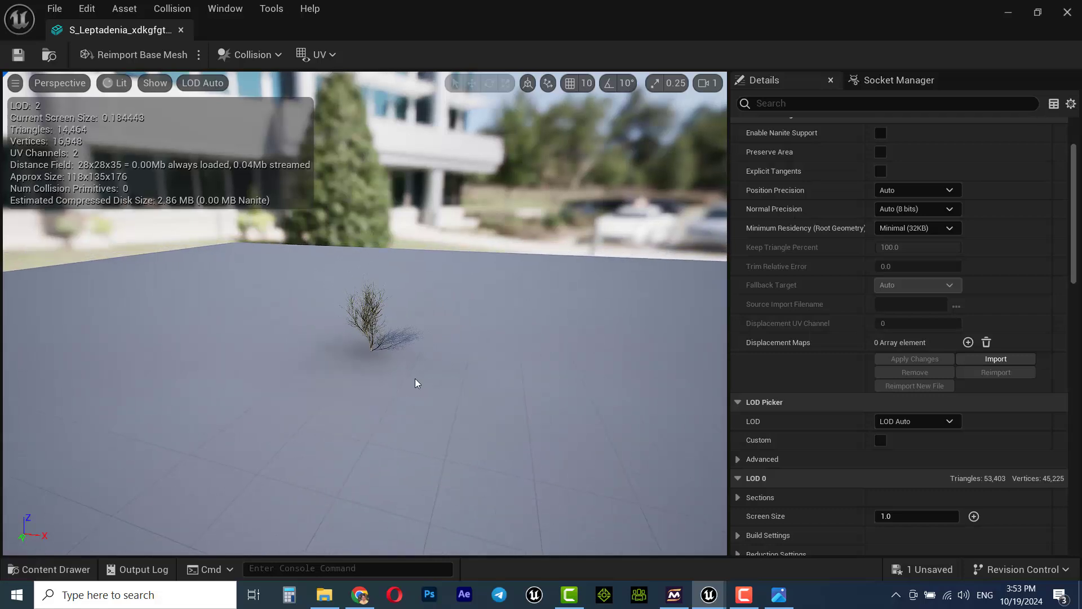
key(s)
right_drag(378, 356, 378, 367)
scroll(57, 151, down, 1)
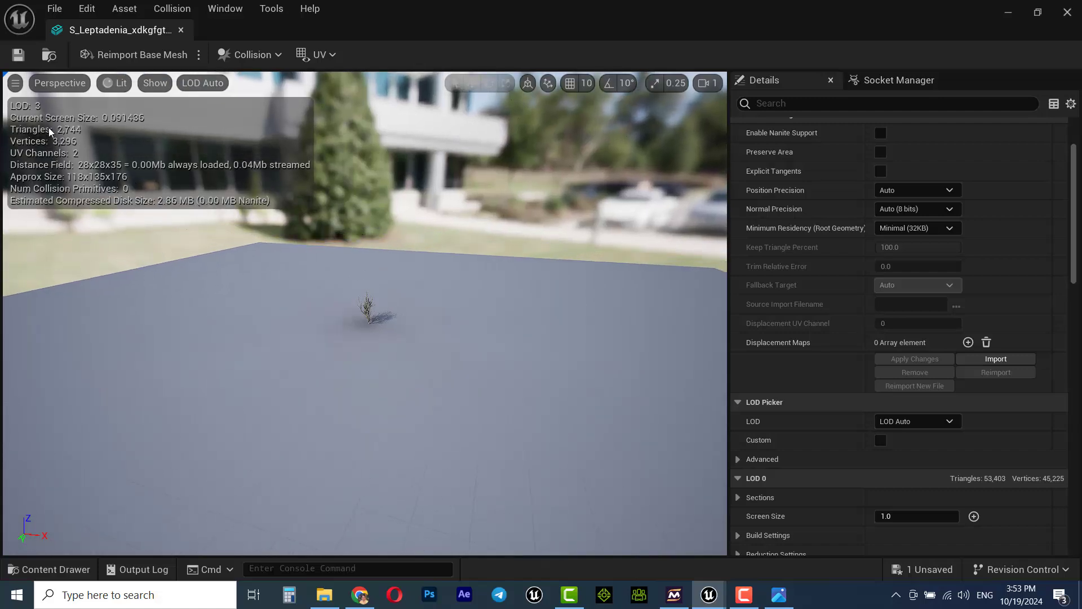
scroll(398, 378, down, 3)
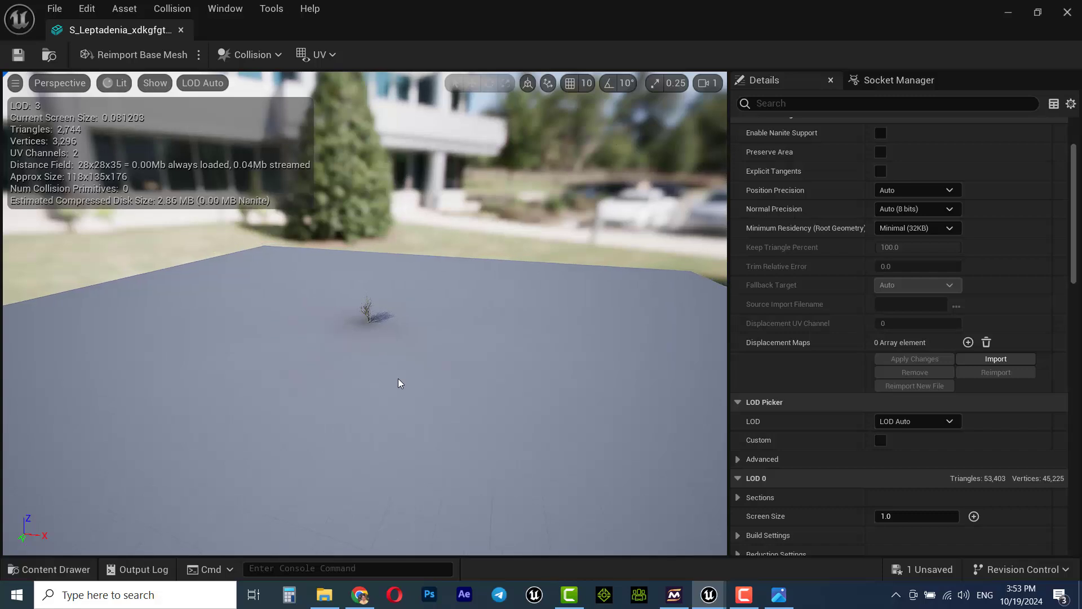
scroll(397, 379, down, 2)
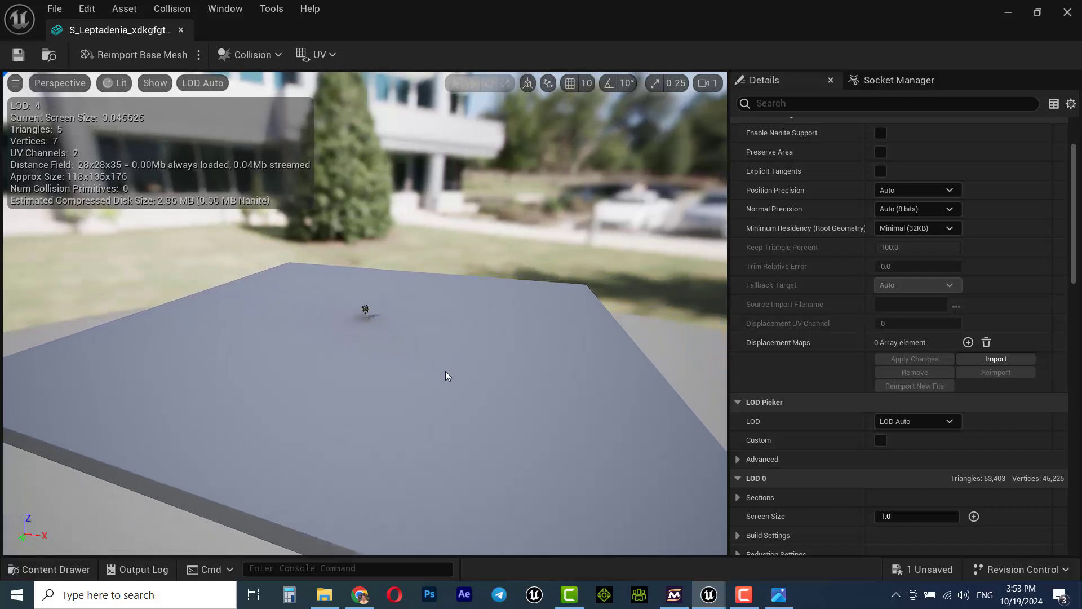
- Observe the switch between the shrub's two lowest-detail LODs from far away and return to a close-up
right_drag(393, 348, 393, 356)
drag(393, 347, 393, 332)
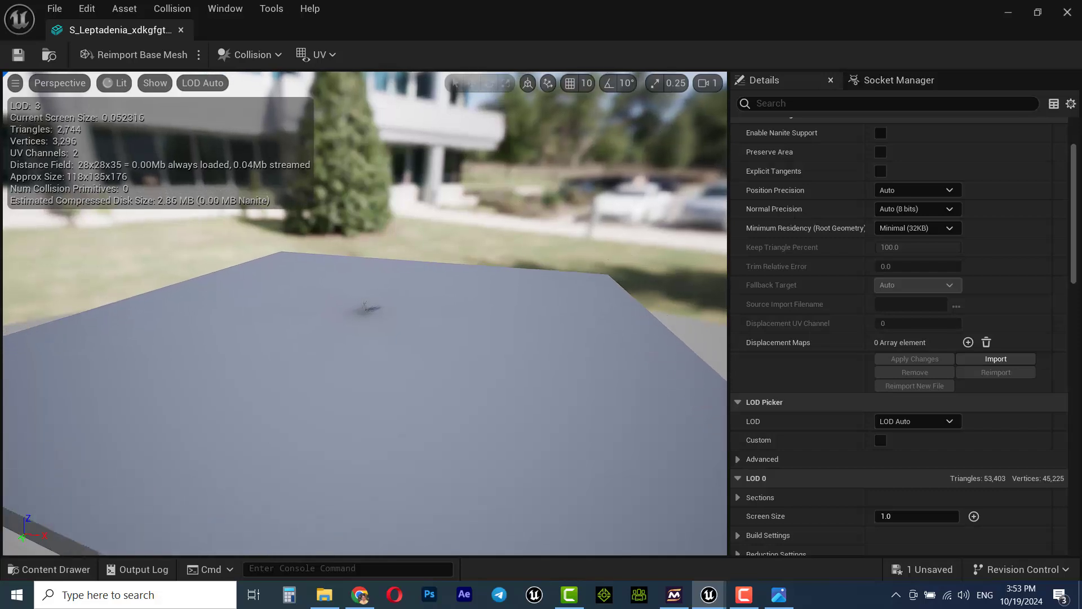
alt+right_drag(393, 331, 394, 287)
alt+drag(381, 322, 381, 332)
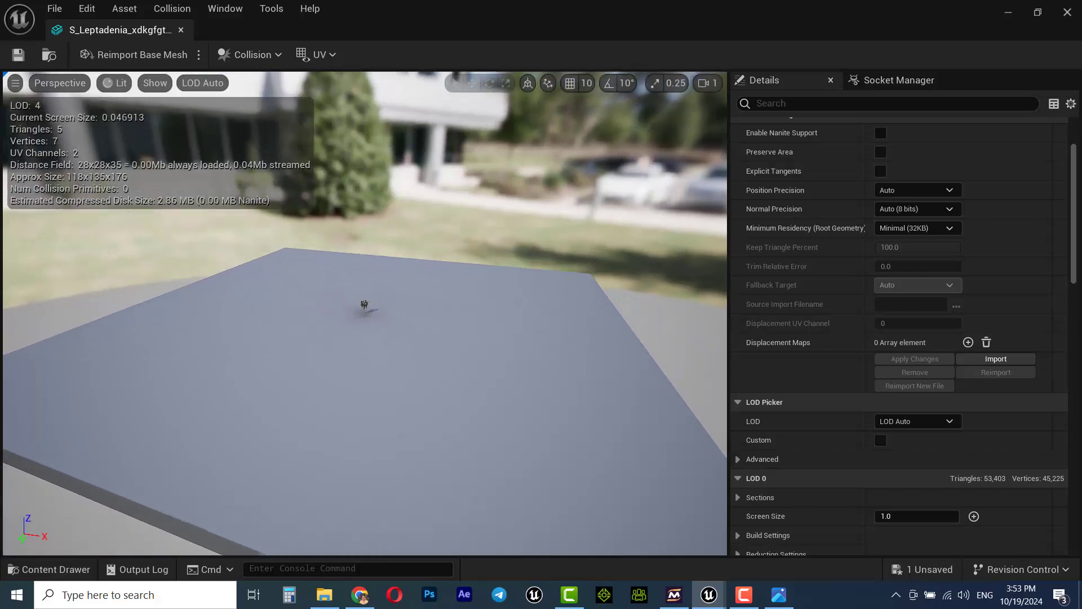
right_drag(394, 345, 357, 281)
scroll(357, 314, up, 3)
key(w)
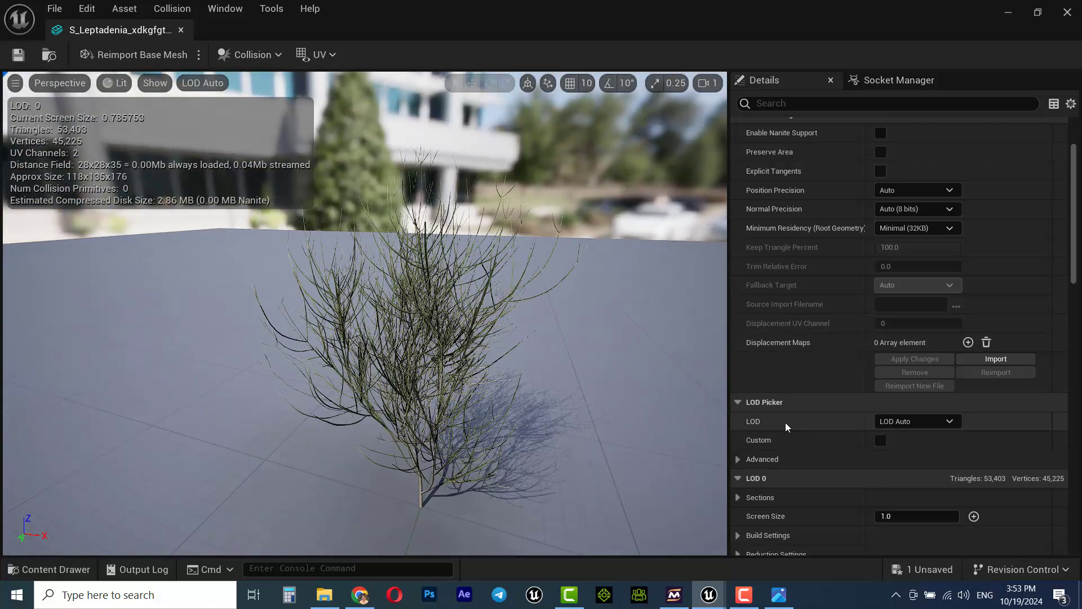
- Review the mesh's LOD Picker and LOD settings again
scroll(785, 422, down, 2)
scroll(822, 452, down, 1)
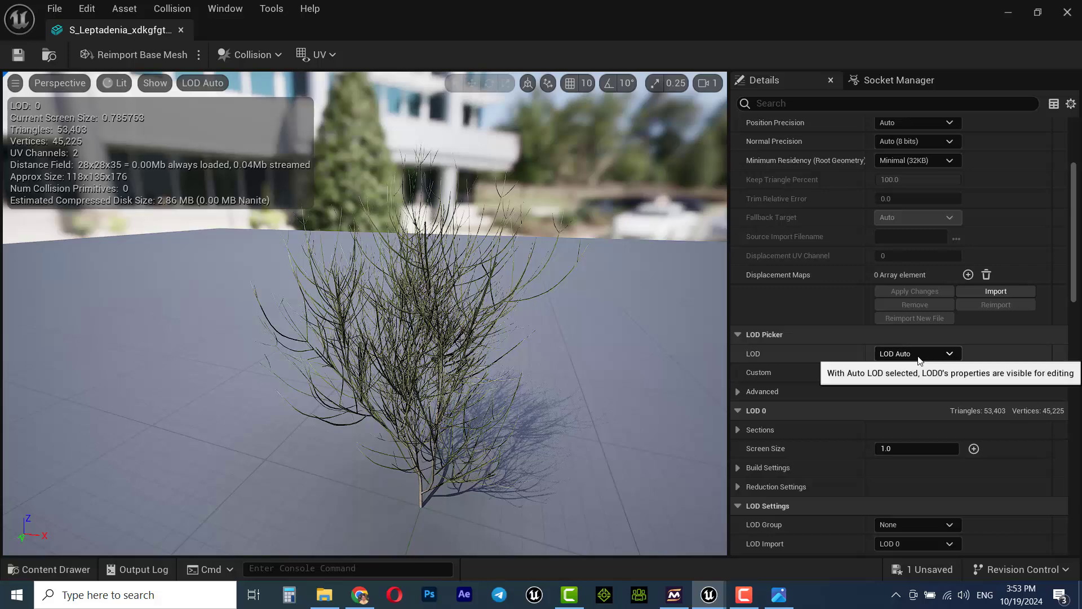
click(902, 355)
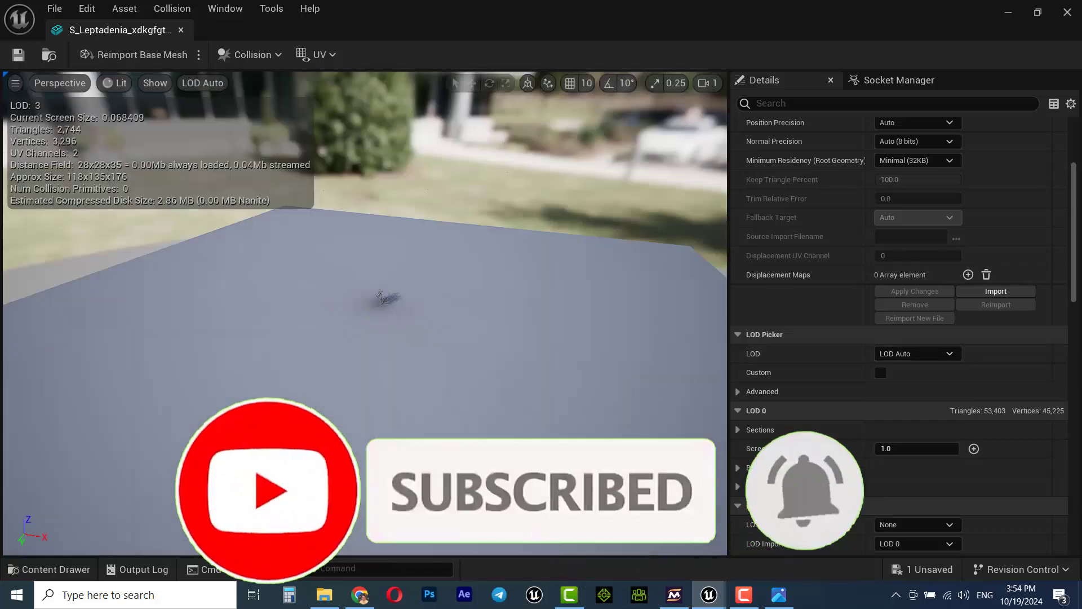
- Compare the shrub's appearance and vertex count at LOD 3 and LOD 4 from varying distances
drag(395, 316, 480, 332)
scroll(396, 276, down, 2)
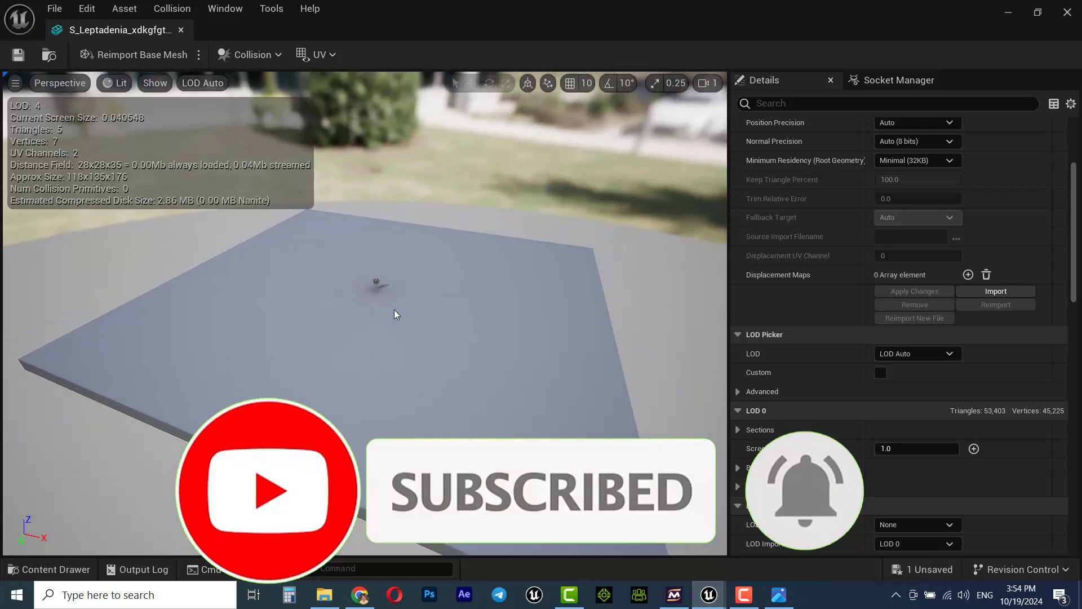
right_drag(397, 314, 396, 338)
scroll(365, 246, down, 3)
drag(390, 290, 390, 296)
right_drag(390, 295, 383, 275)
key(w)
drag(423, 284, 409, 292)
right_drag(418, 328, 437, 315)
key(w)
key(w)
key(w)
key(s)
drag(408, 300, 293, 141)
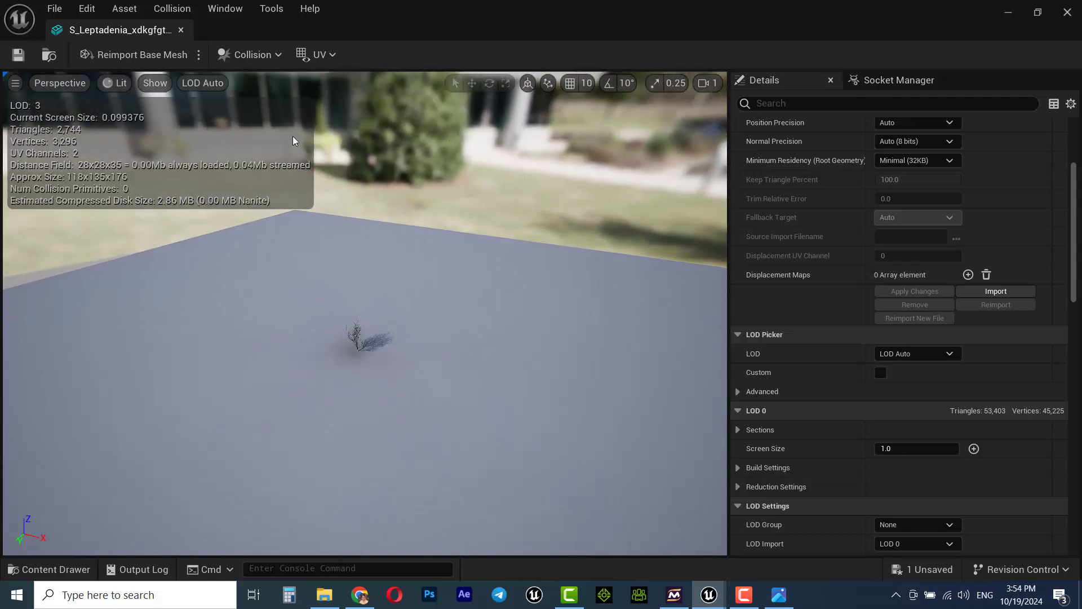
- Look over the roadside vegetation in the level and return to the first Leptadenia mesh's editor
click(1007, 12)
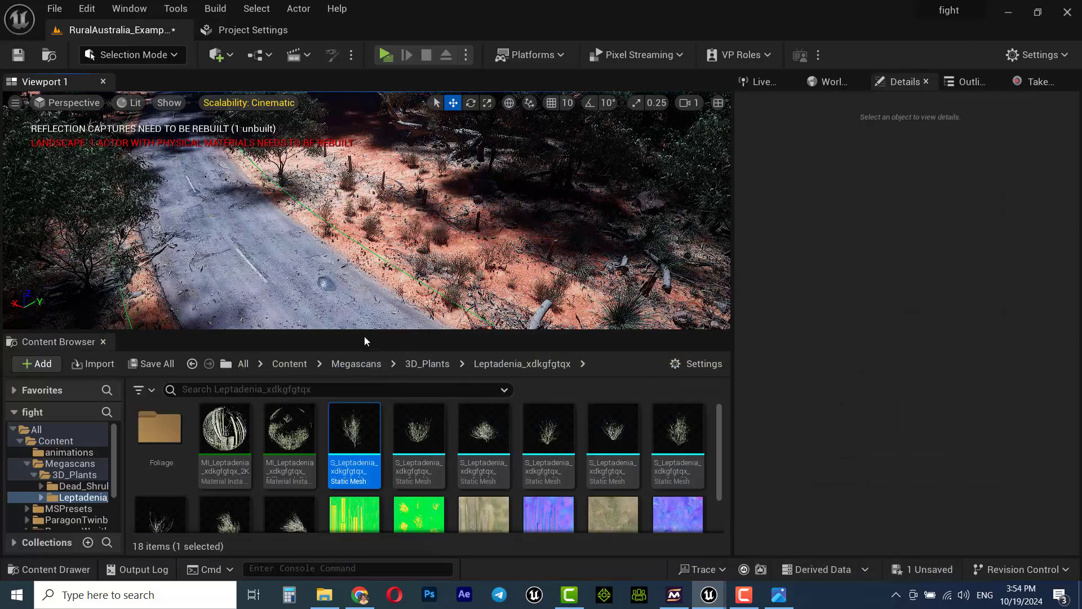
right_drag(350, 271, 432, 245)
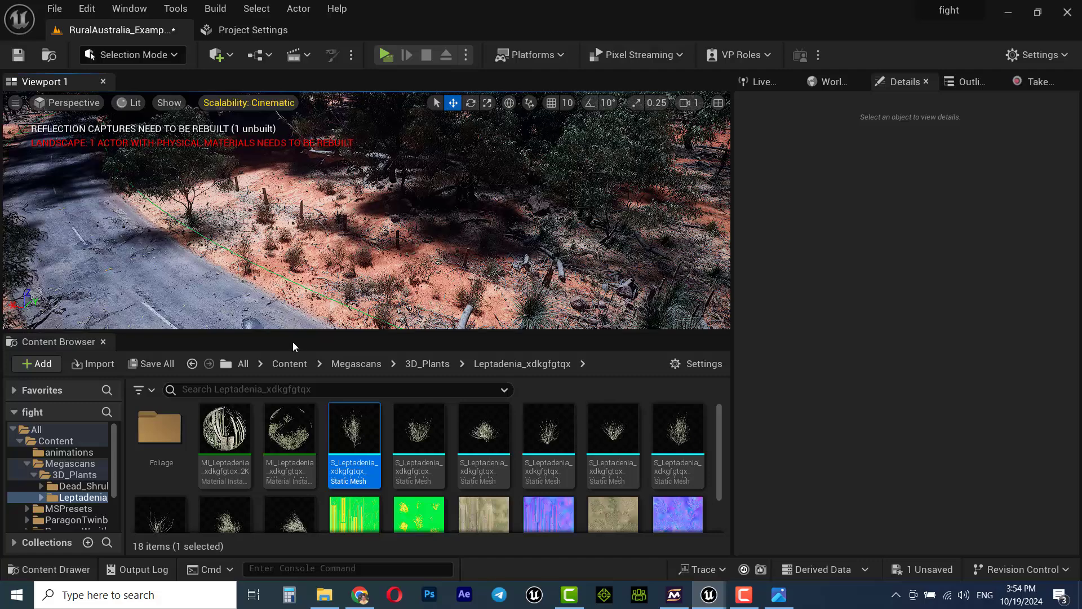
double_click(354, 424)
- Remove LOD 4 from the first Leptadenia mesh
click(914, 355)
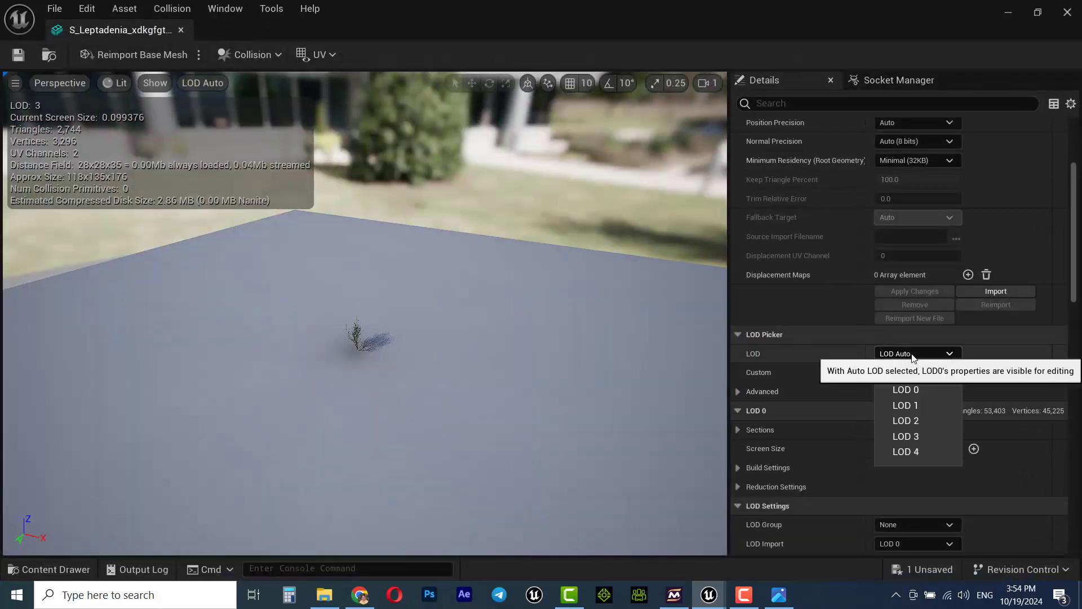
click(917, 451)
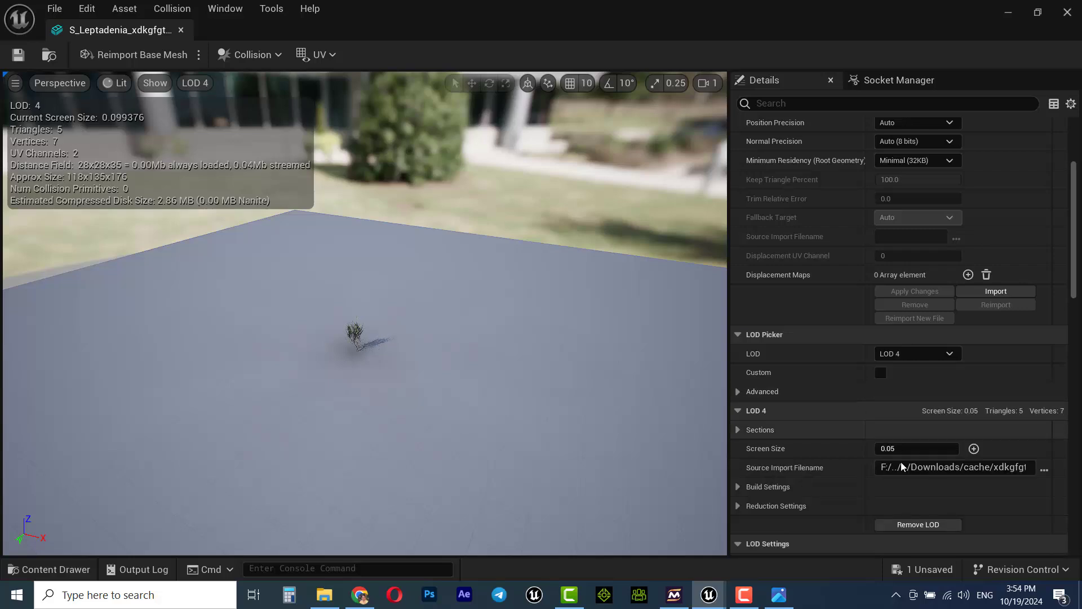
click(919, 524)
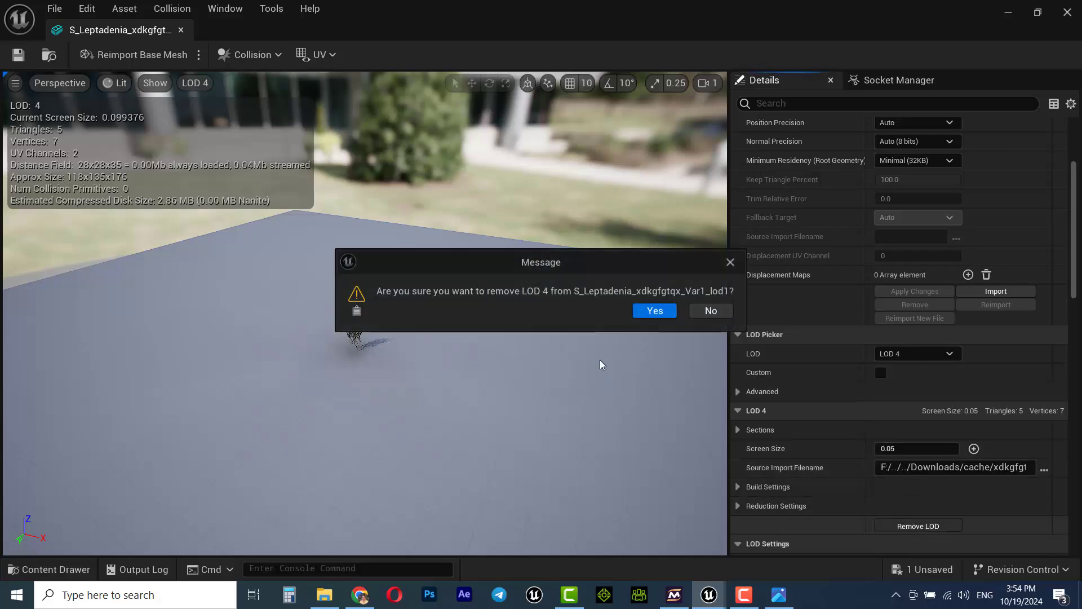
click(653, 310)
- Remove LOD 3 from the first Leptadenia mesh
click(925, 353)
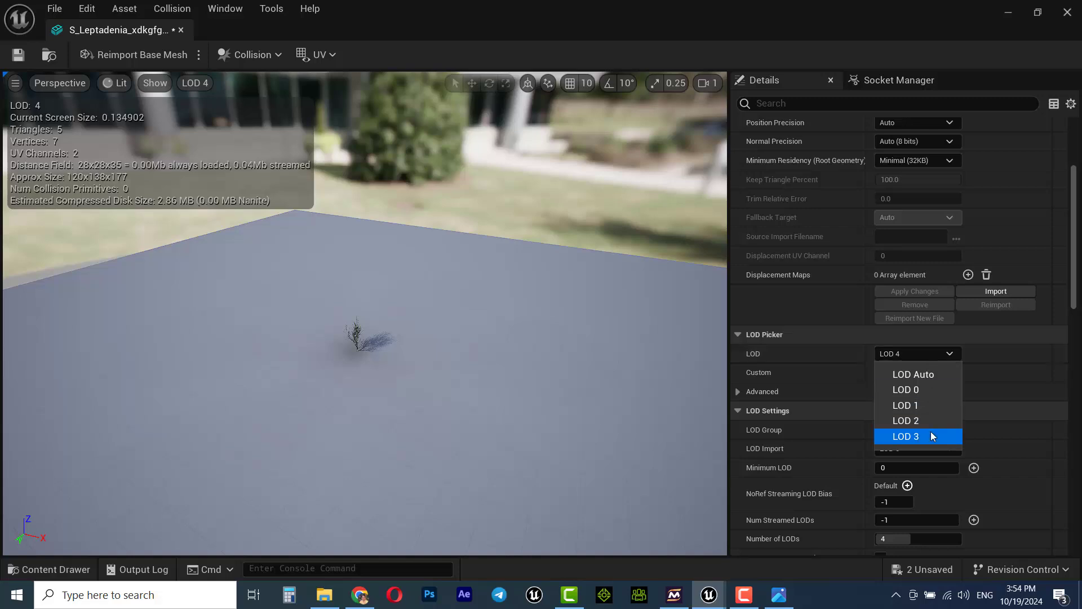
click(914, 433)
click(920, 525)
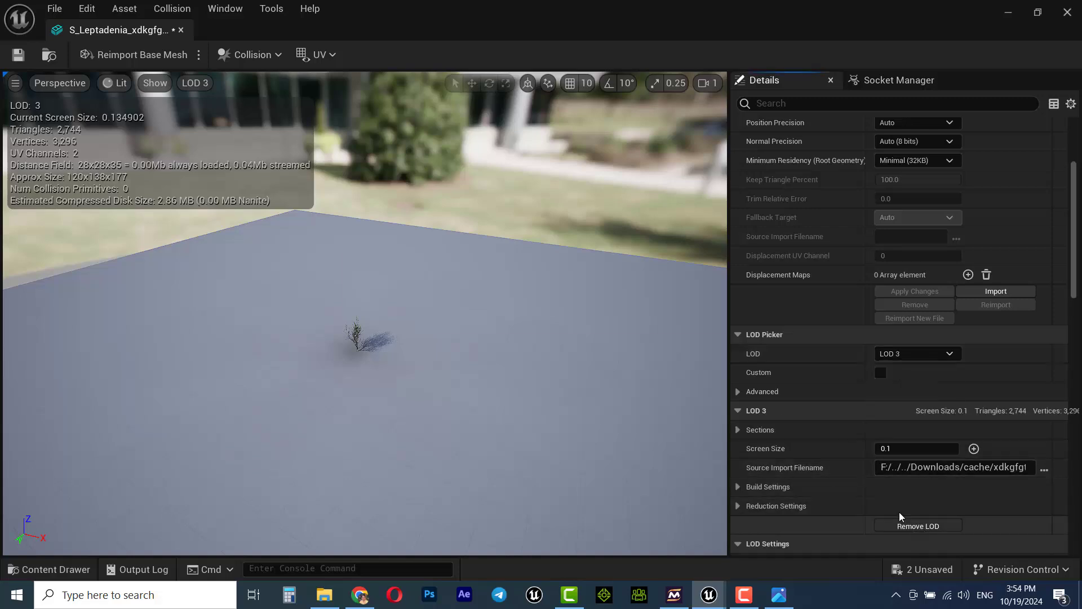
click(658, 309)
- Set the LOD Picker to LOD Auto and close the first Leptadenia mesh
click(912, 354)
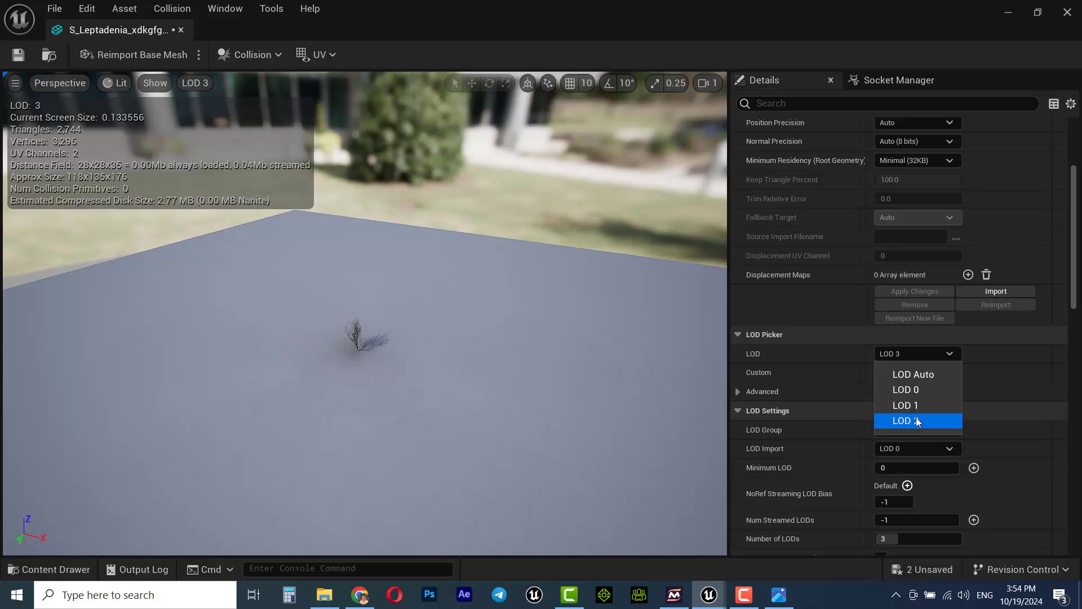
click(922, 377)
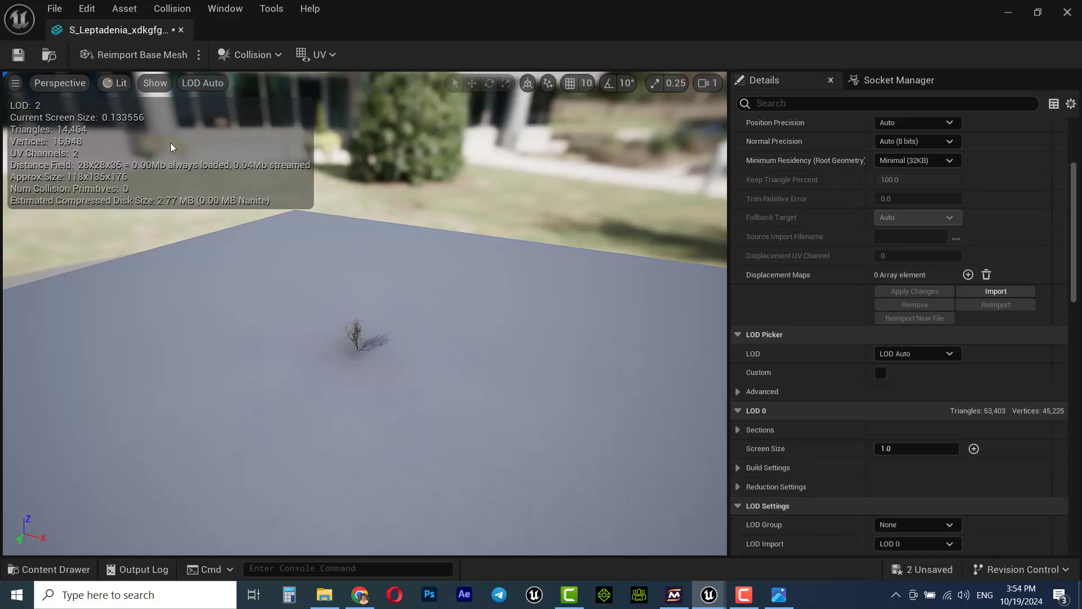
click(184, 28)
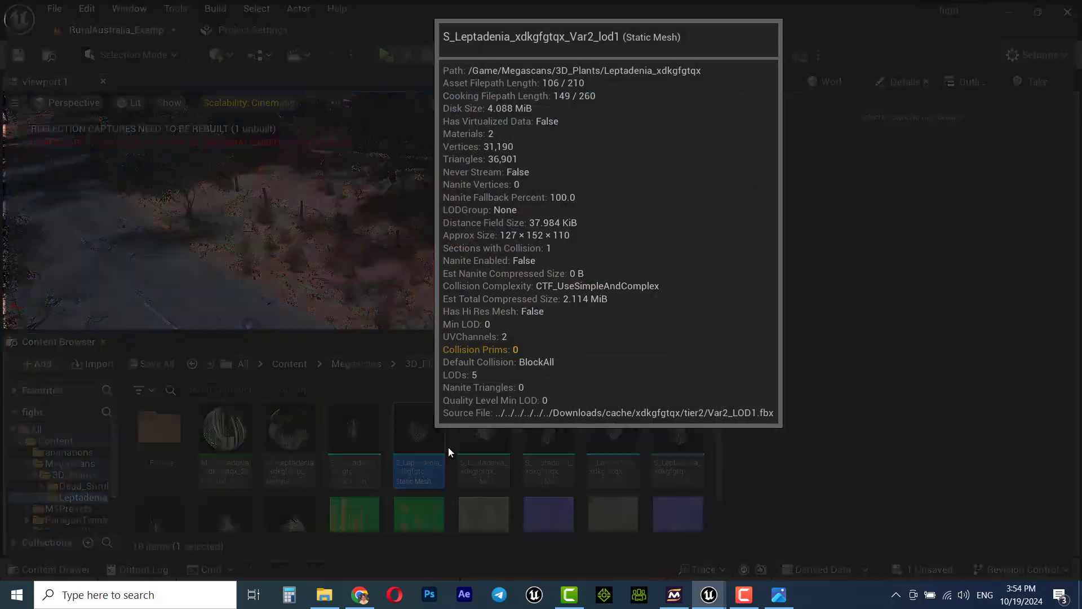
- Open the second Leptadenia mesh, Var2, and remove its LOD 4
double_click(426, 424)
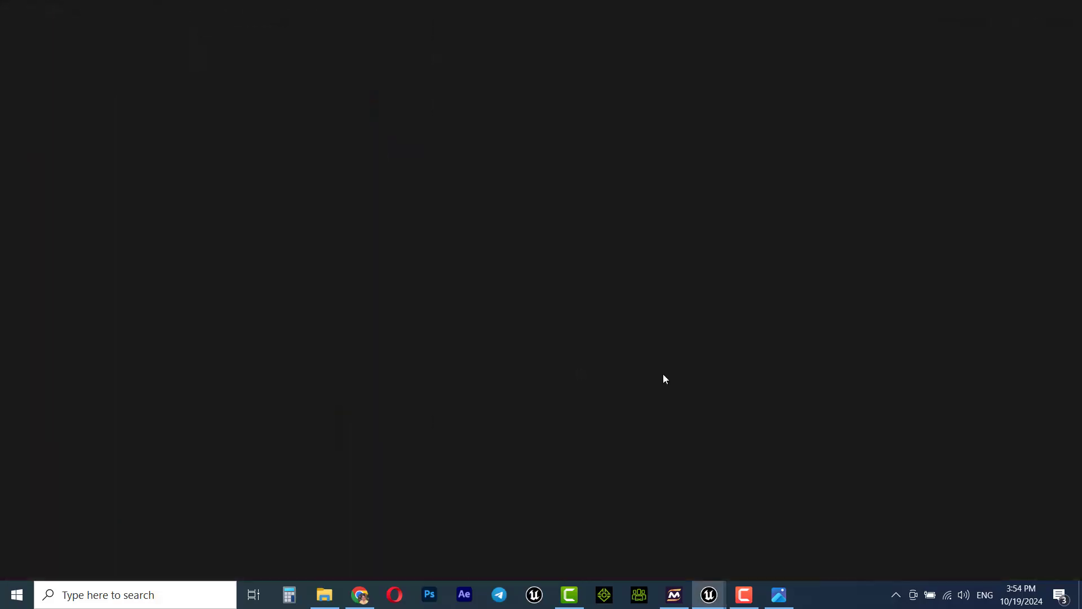
scroll(830, 489, down, 2)
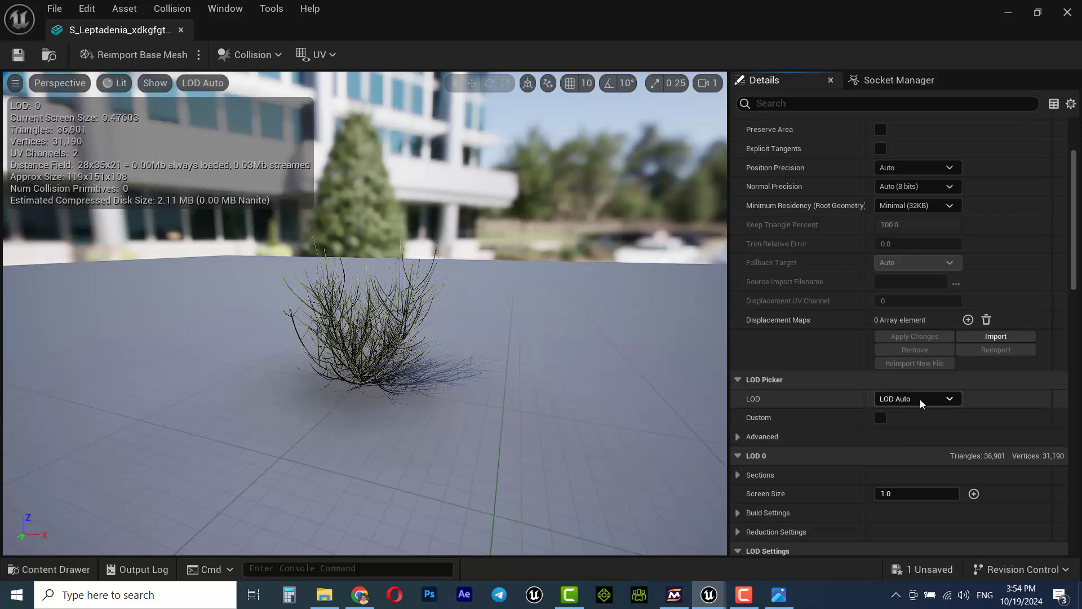
click(919, 399)
click(912, 497)
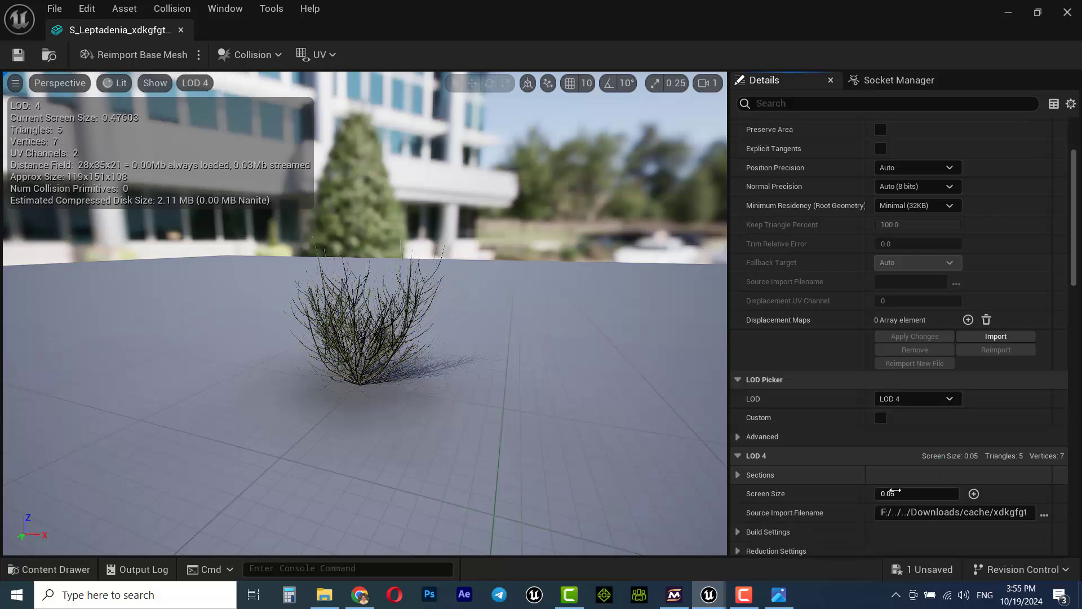
scroll(917, 524, down, 1)
click(917, 524)
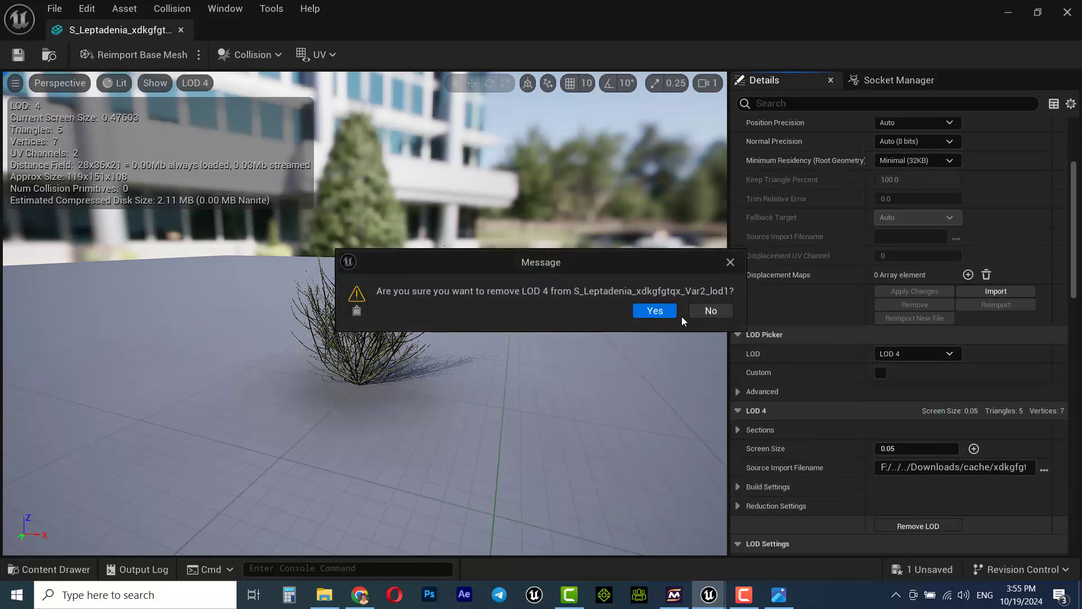
click(653, 311)
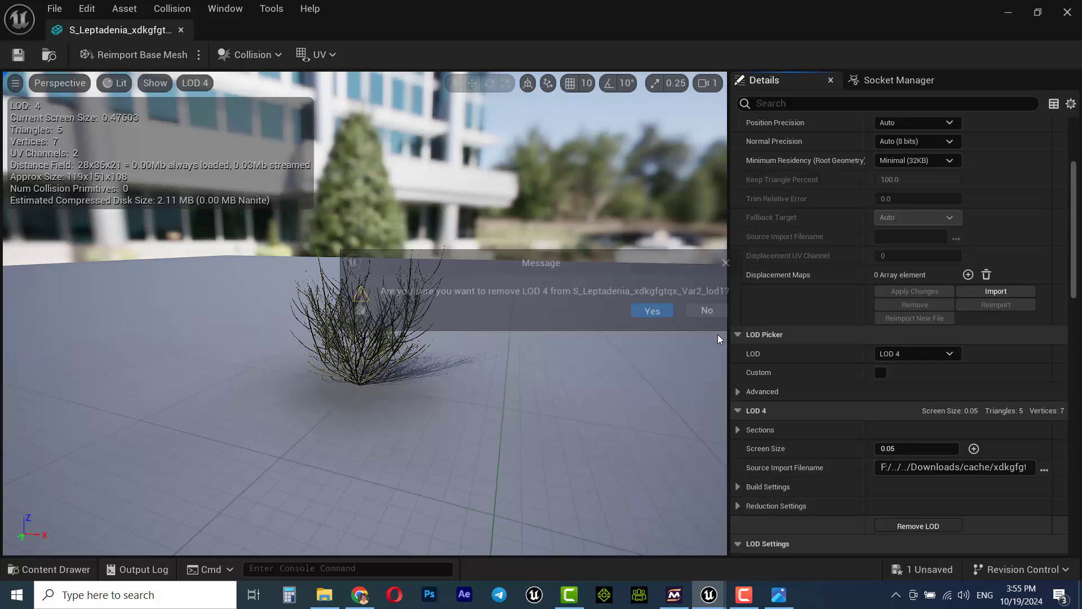
- Remove LOD 3 from the Var2 Leptadenia mesh
click(924, 355)
click(921, 435)
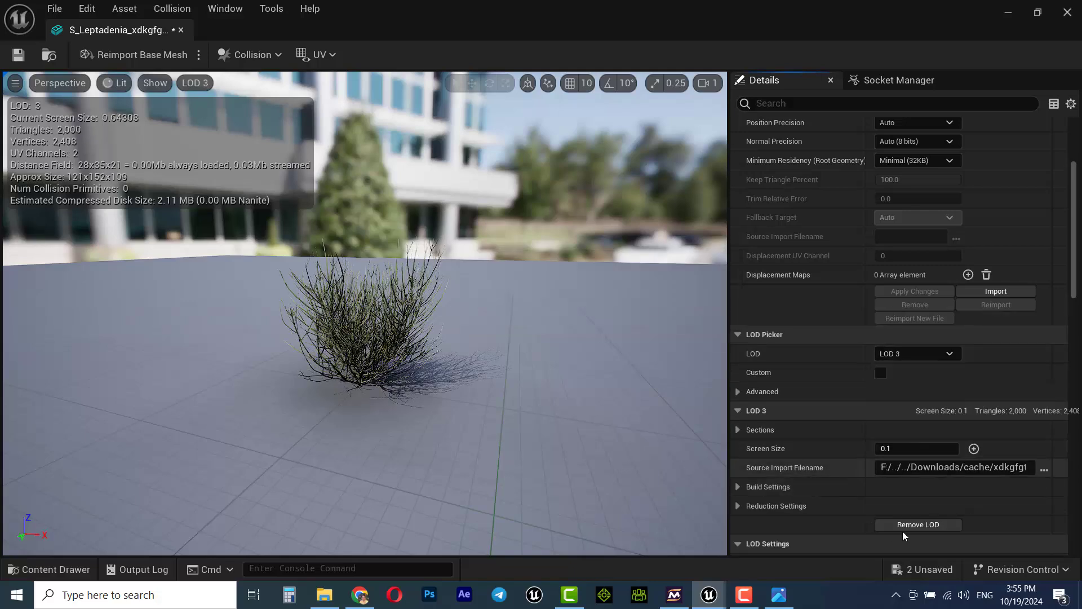
click(919, 525)
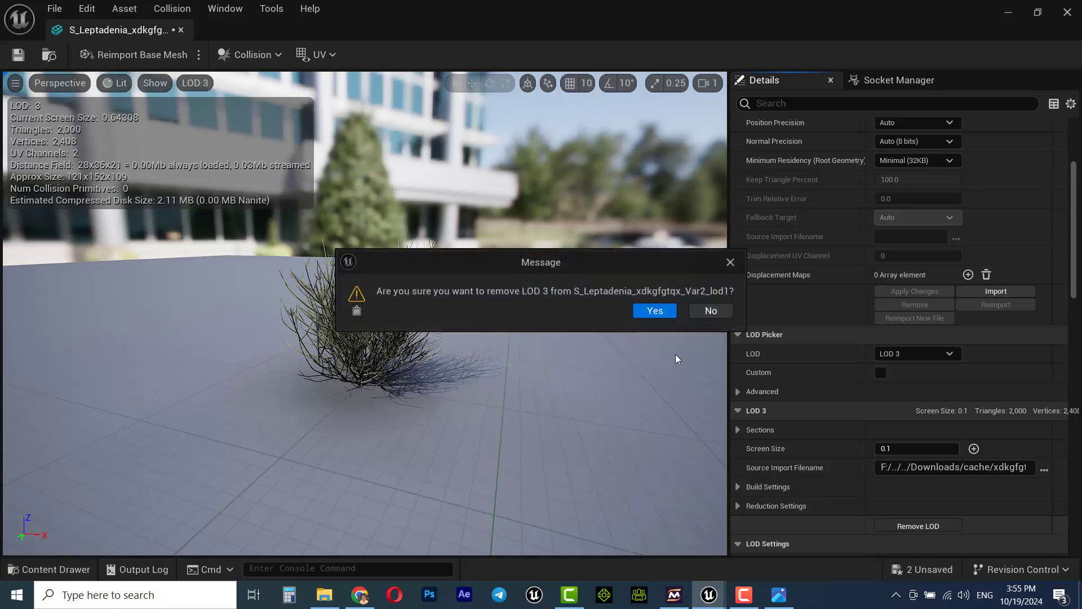
click(652, 311)
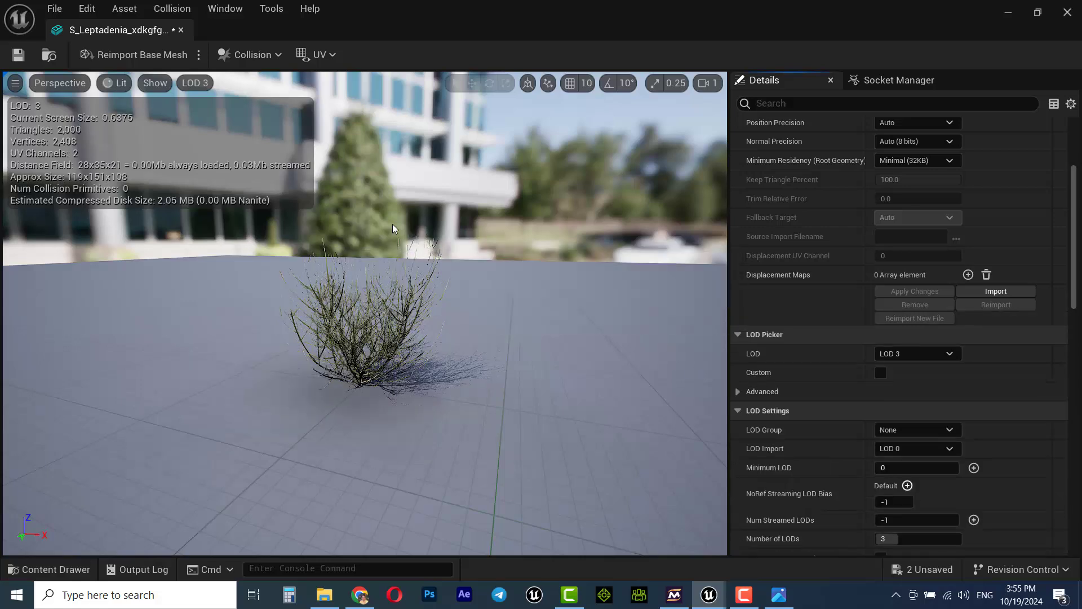
- Set the LOD Picker of the Var2 mesh to LOD Auto, then save and close the mesh
click(899, 357)
click(913, 373)
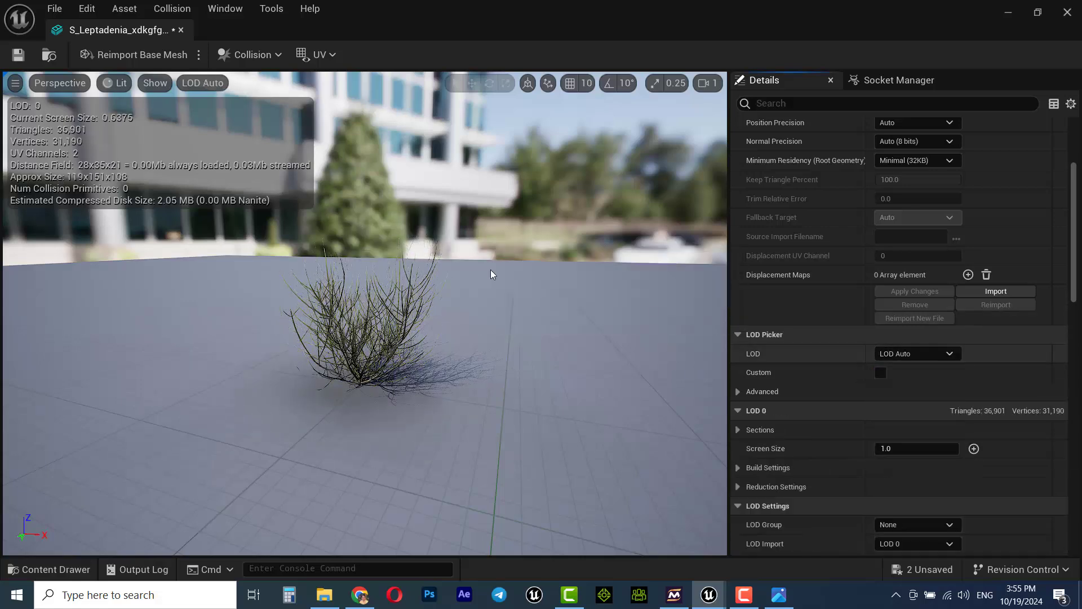
click(18, 54)
click(181, 30)
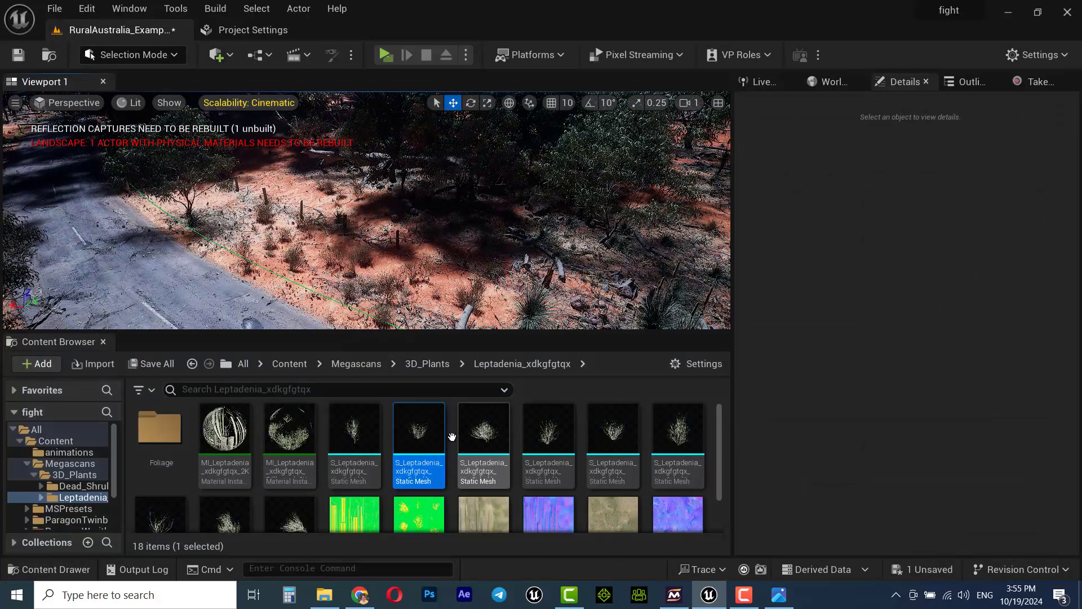
- Open the third Leptadenia mesh, Var3, and remove its LOD 4
double_click(481, 445)
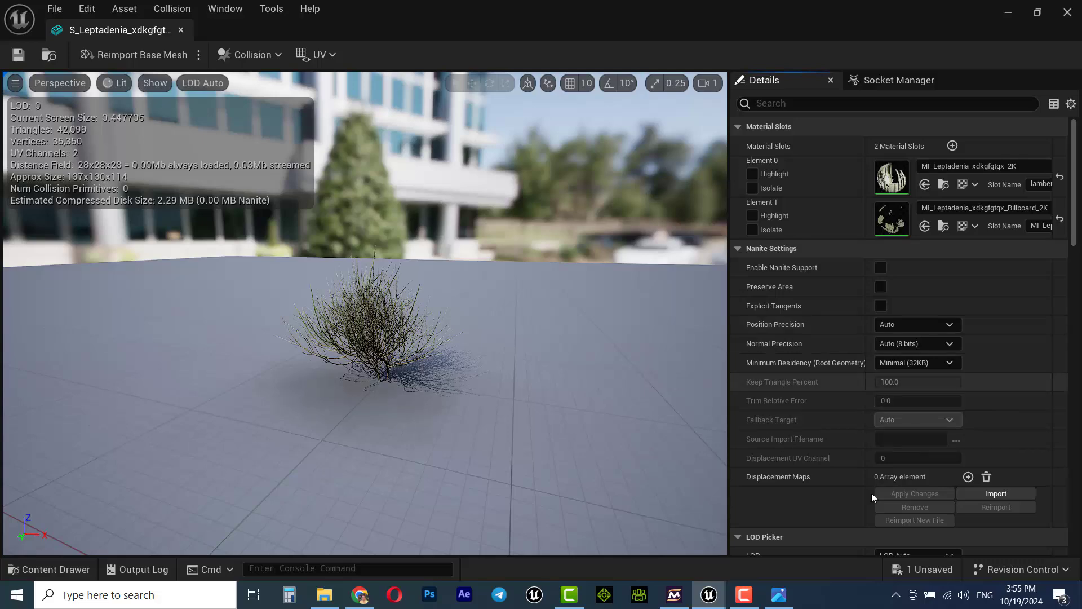
scroll(868, 494, down, 4)
click(918, 375)
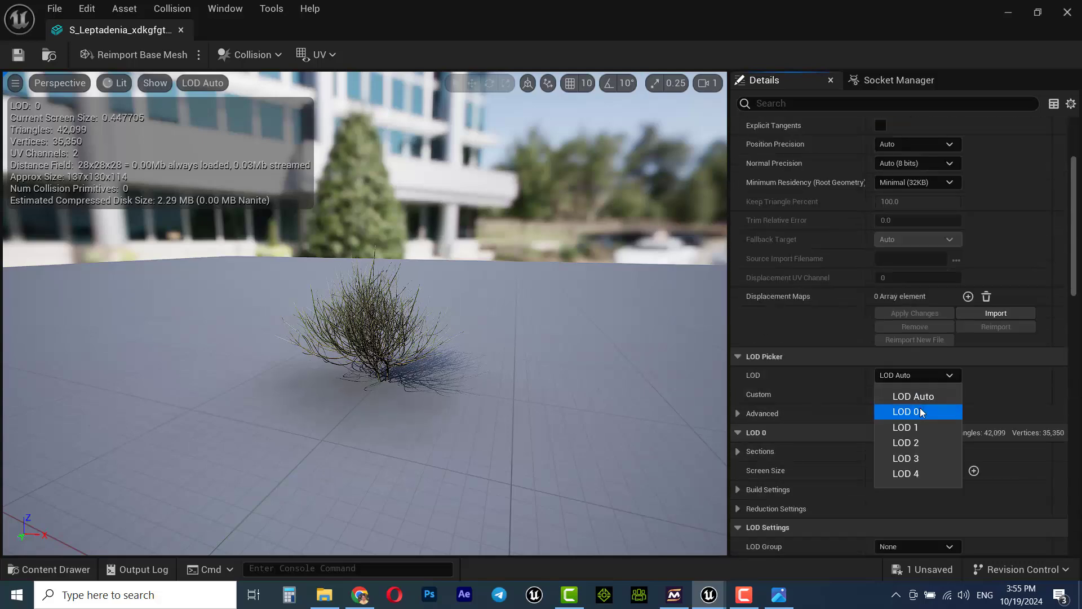
click(926, 474)
scroll(927, 483, down, 2)
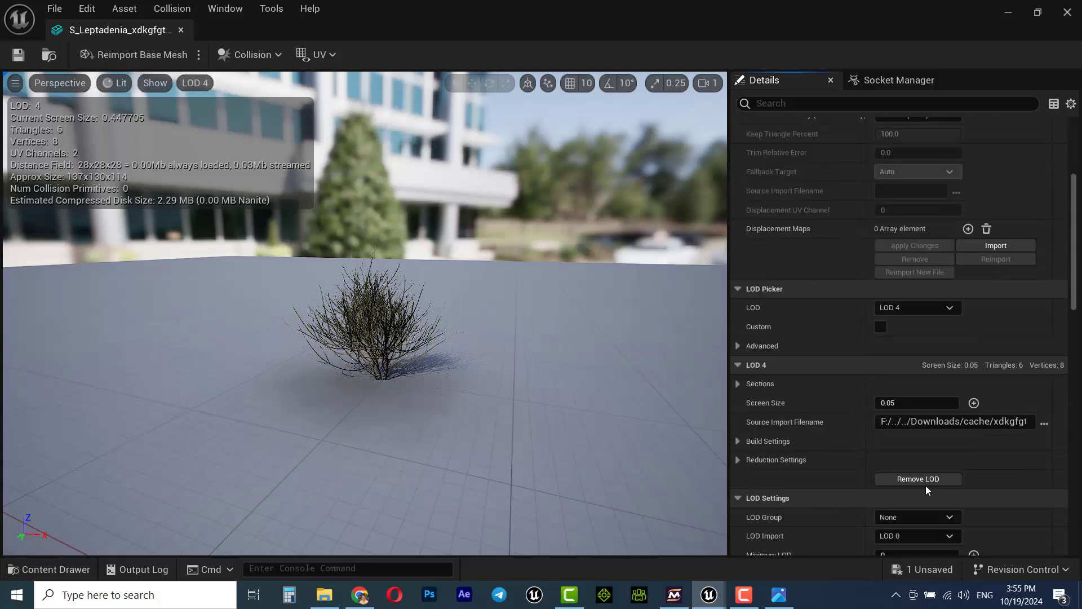
click(927, 483)
click(655, 310)
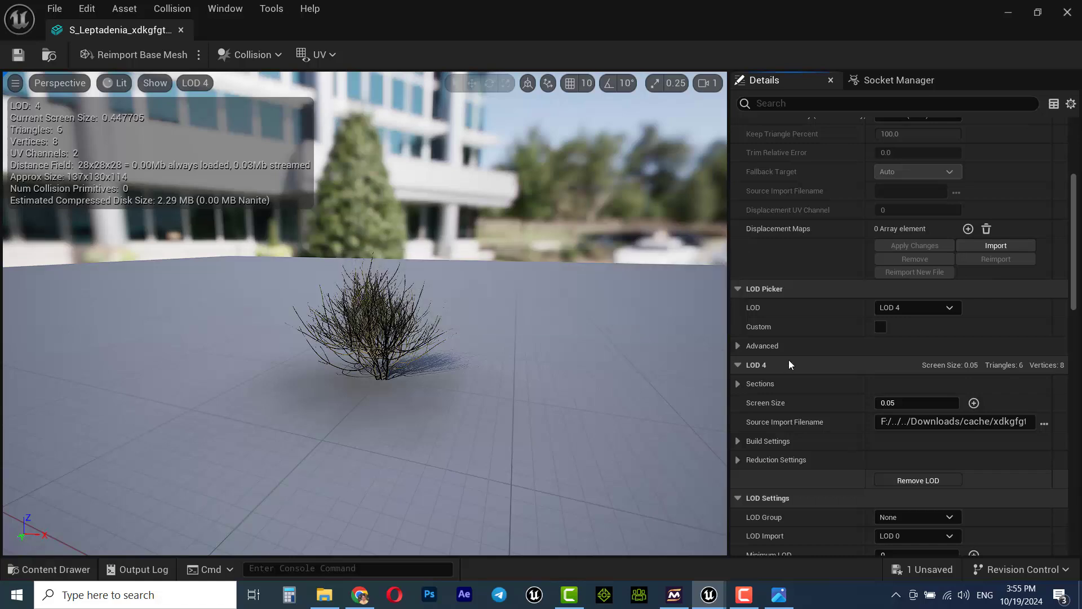
- Remove LOD 3 from the Var3 Leptadenia mesh, then save and close it
click(921, 309)
click(918, 382)
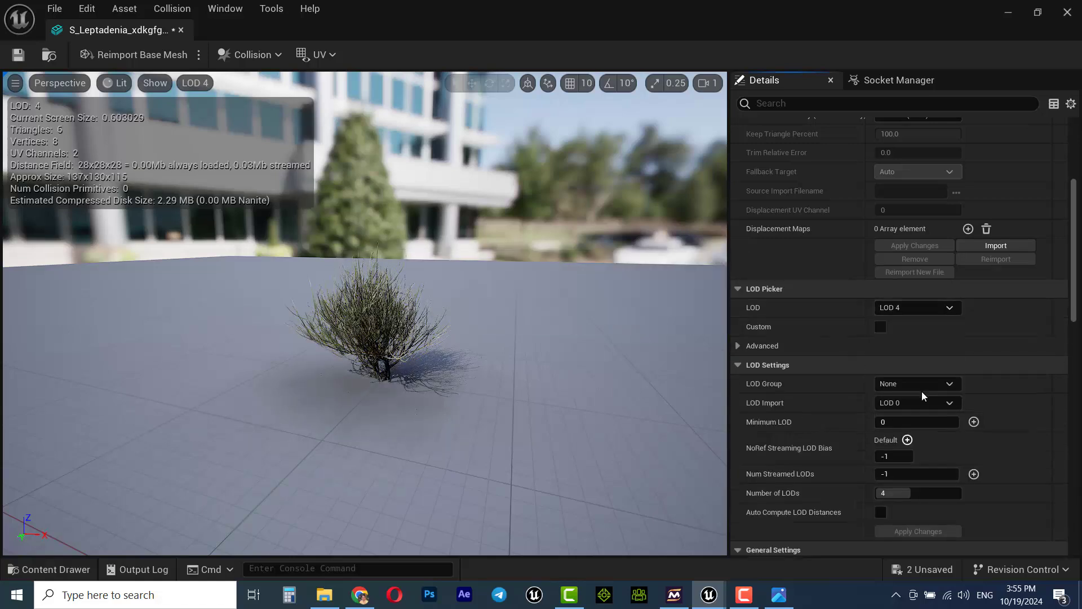
click(921, 480)
click(657, 310)
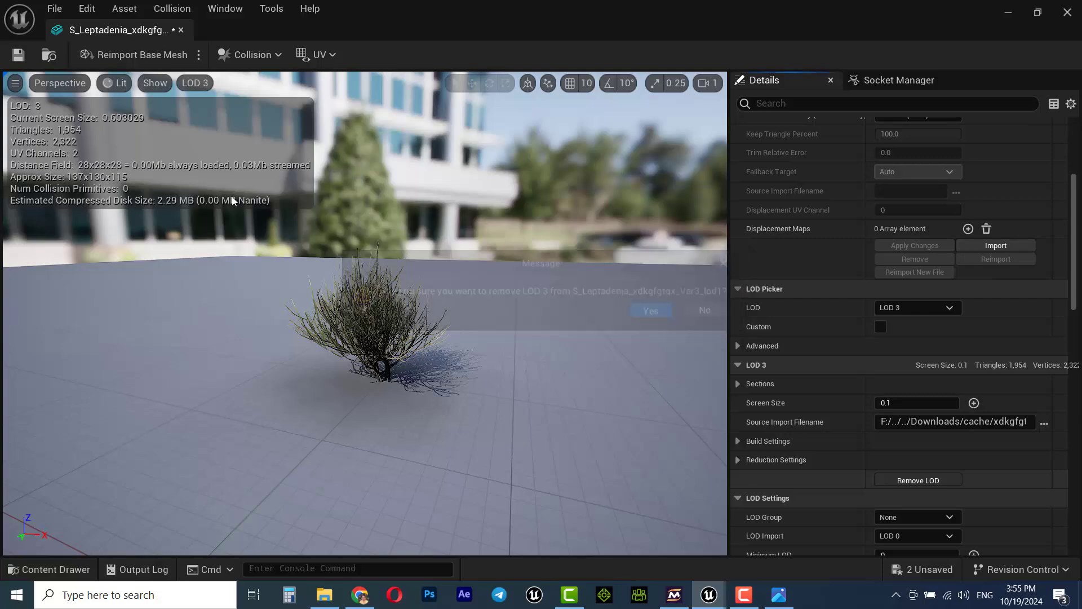
click(24, 55)
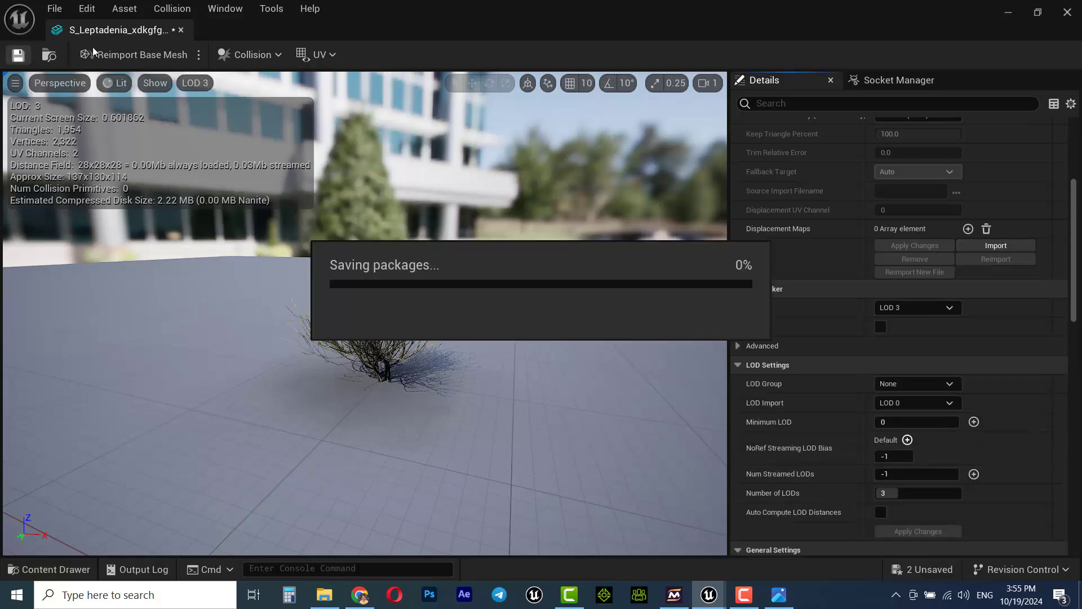
click(179, 30)
- Open the fourth Leptadenia mesh, Var4, at its LOD settings
double_click(545, 443)
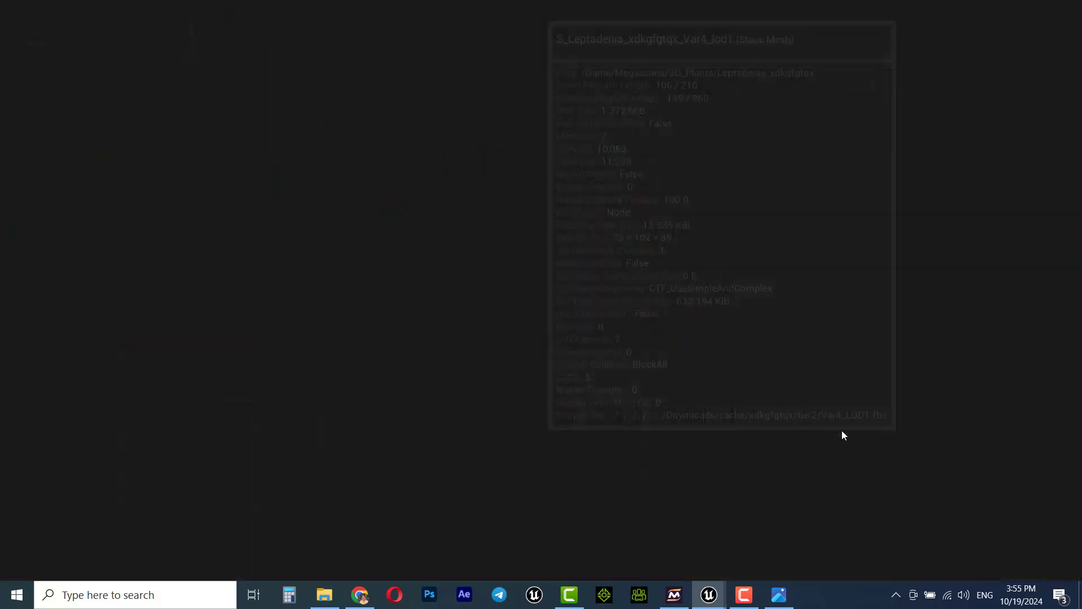
scroll(814, 493, down, 5)
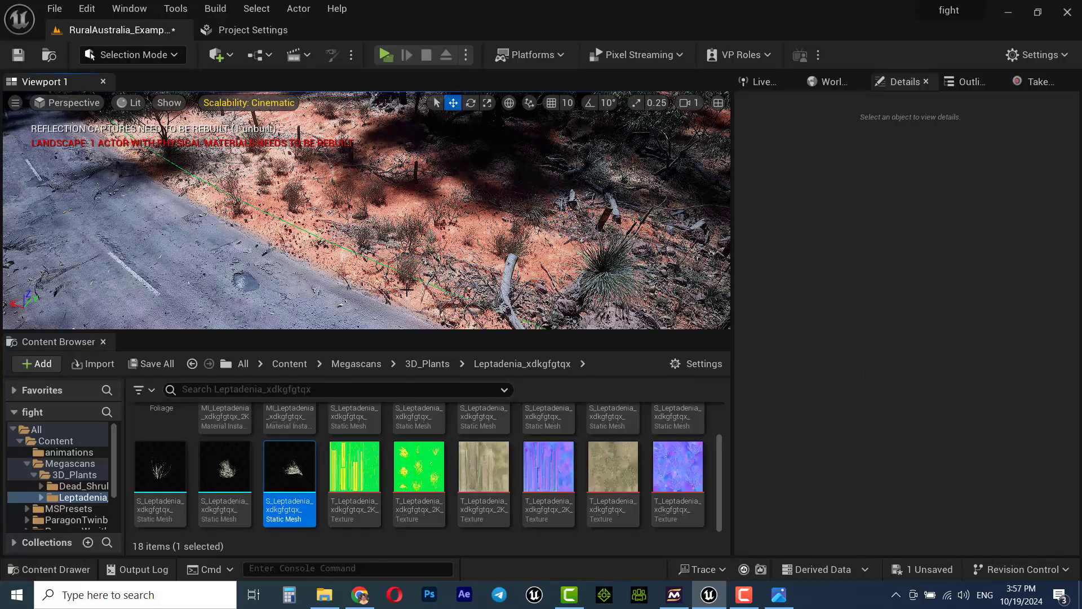
- Examine the roadside vegetation in the level from near and far viewpoints
right_drag(407, 289, 408, 271)
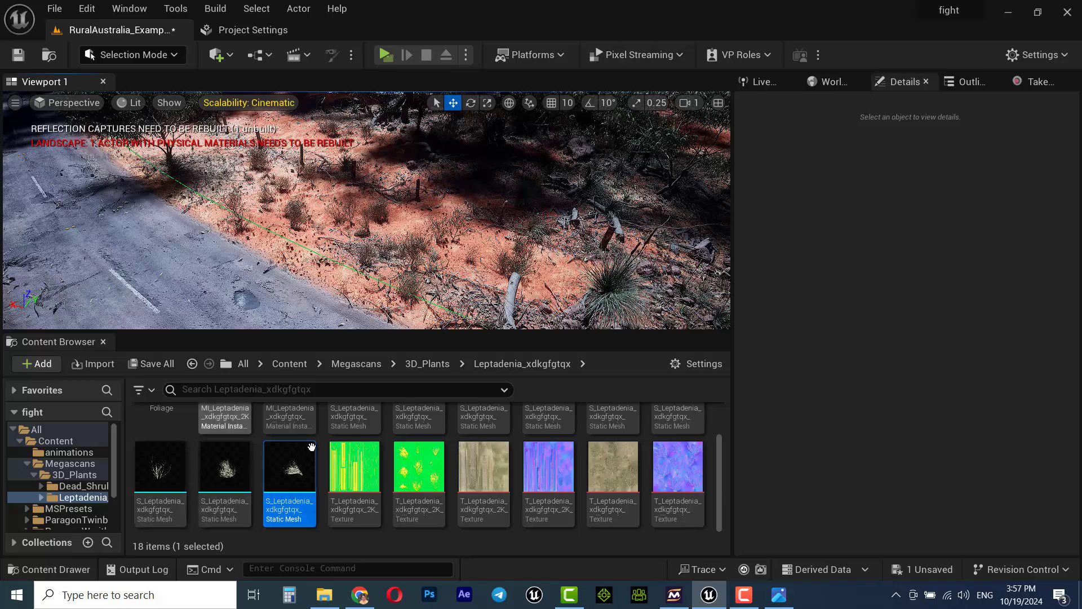
scroll(570, 441, up, 1)
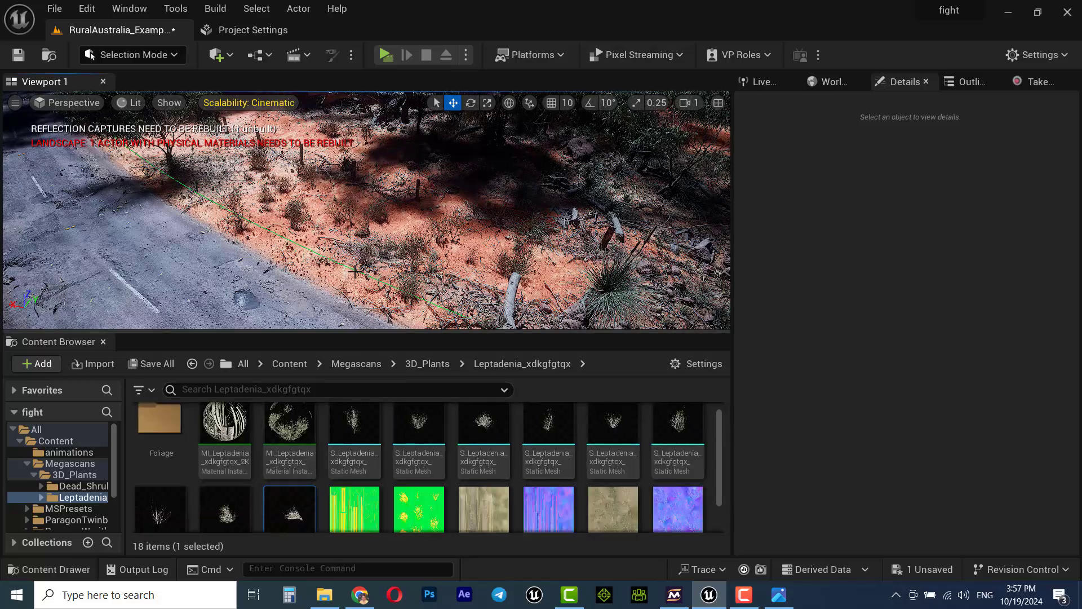
key(s)
right_drag(323, 237, 285, 238)
key(d)
right_drag(353, 295, 370, 277)
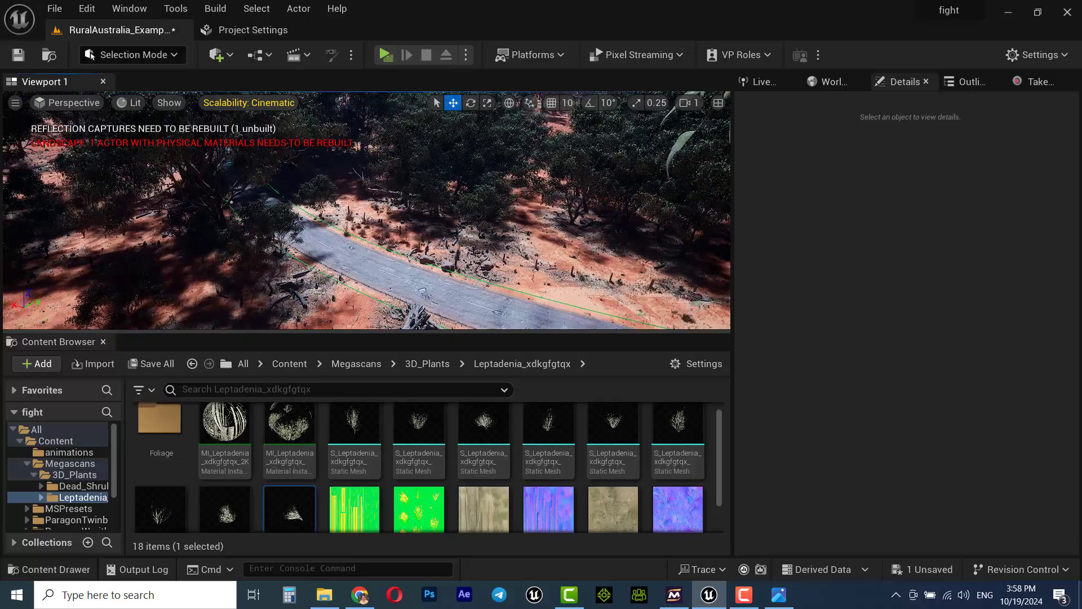
key(w)
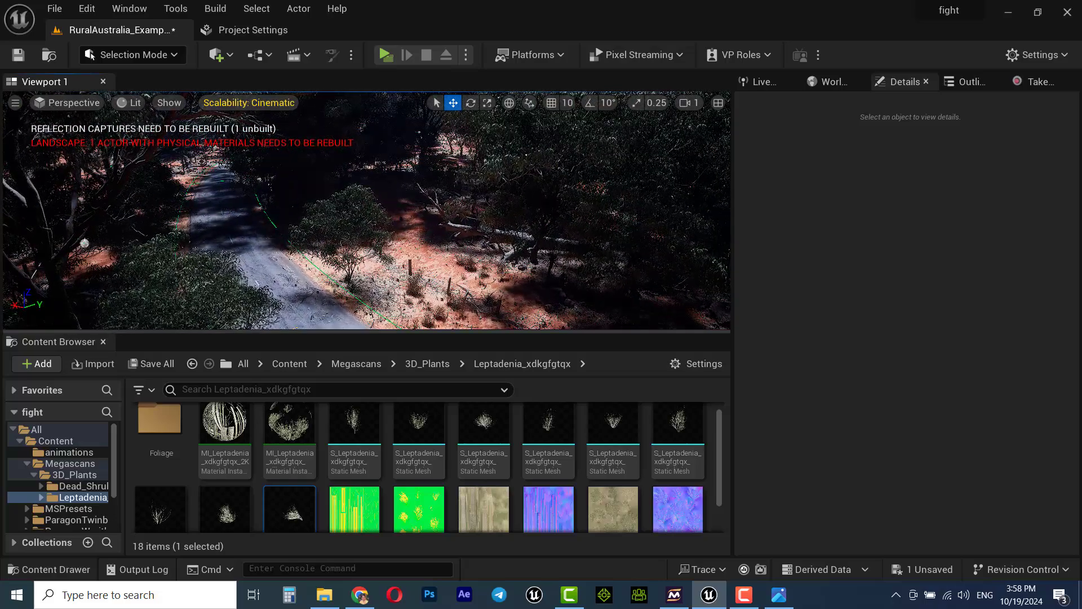
- Select the instanced foliage beside the road and check which actor options it offers
click(356, 206)
right_click(357, 206)
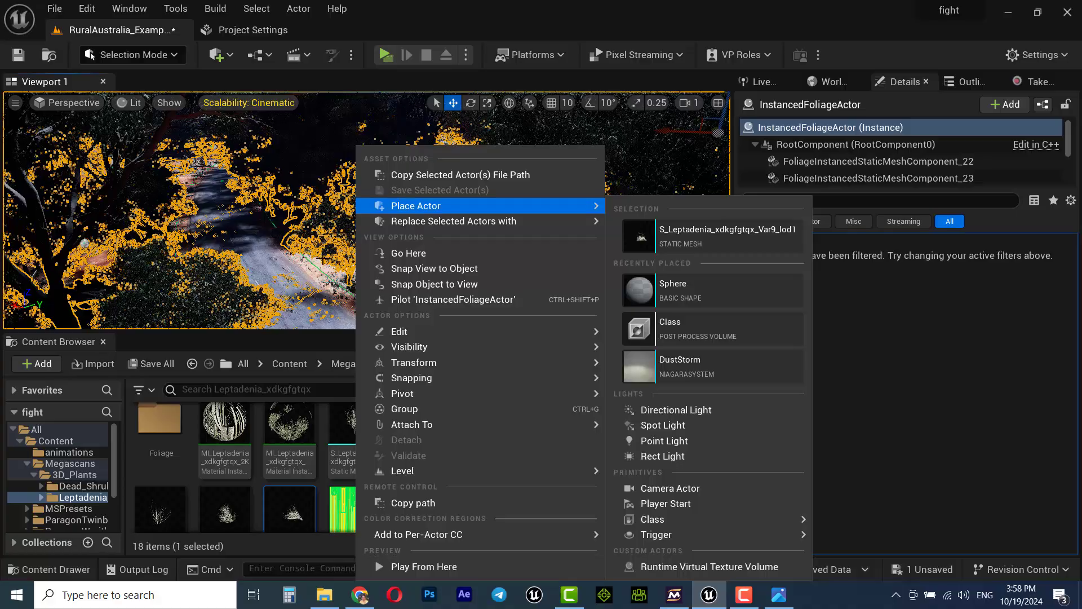
right_drag(265, 283, 307, 249)
- Select the DustStorm effect around the two characters and browse to its asset in the project content
click(309, 216)
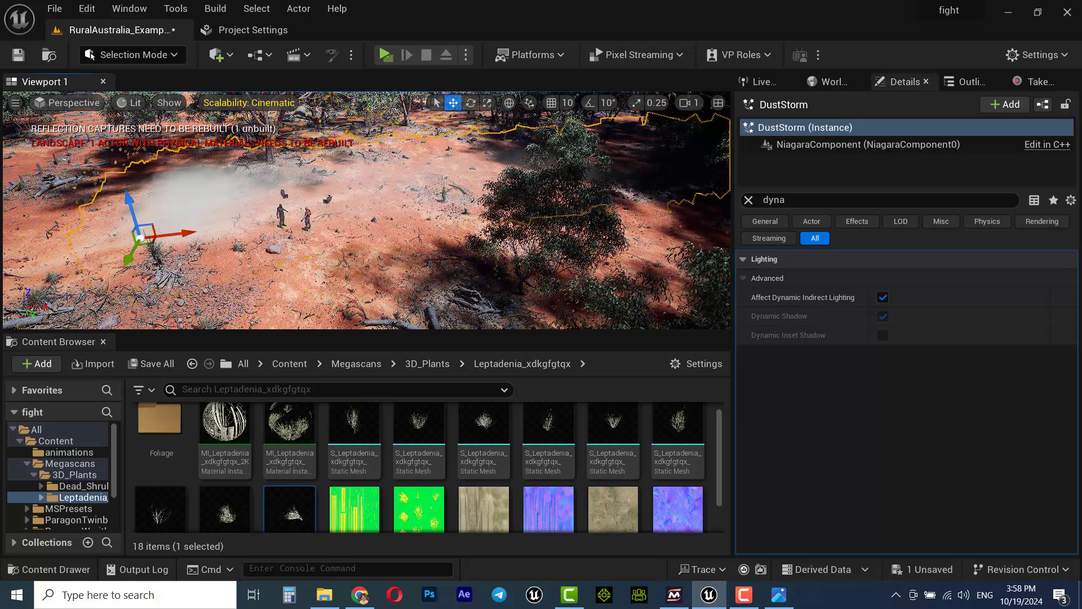
right_click(282, 217)
mouse_move(299, 223)
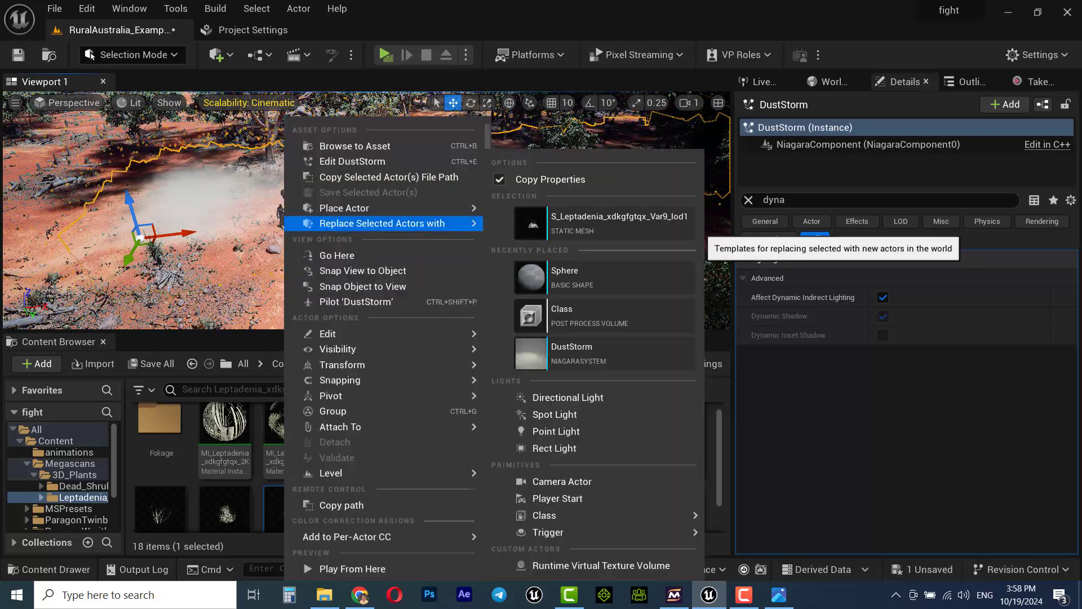
click(374, 147)
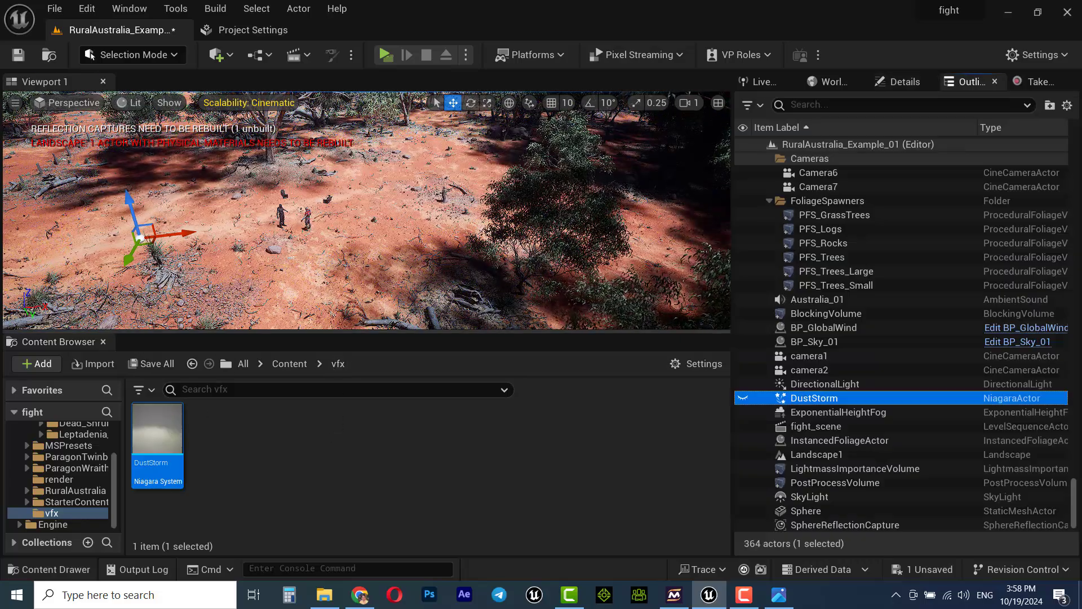
- Browse to the material asset of the landscape behind the two characters
click(307, 220)
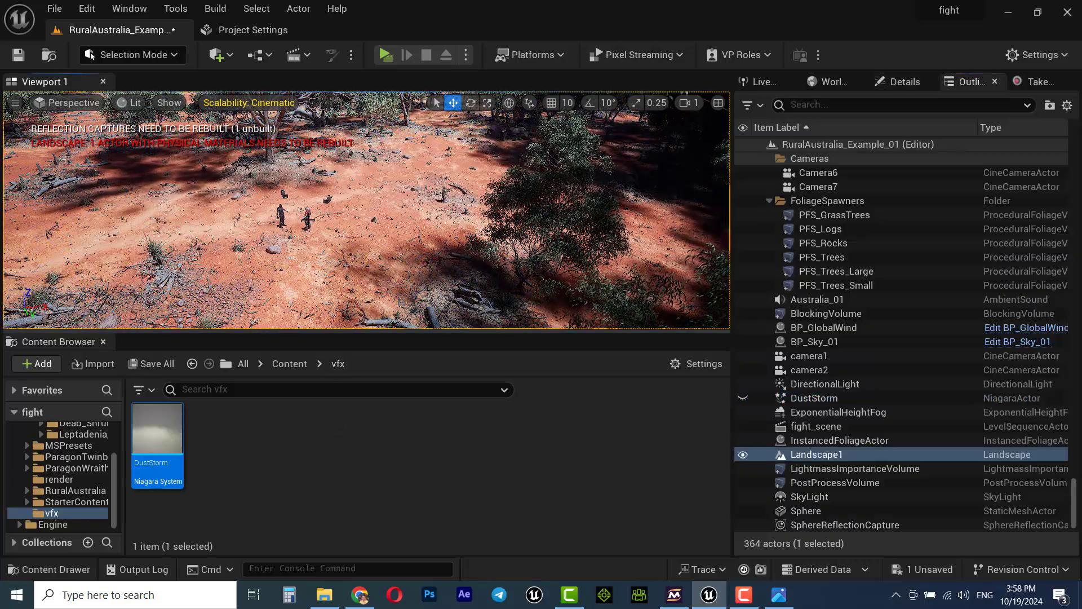
click(307, 221)
scroll(308, 226, up, 4)
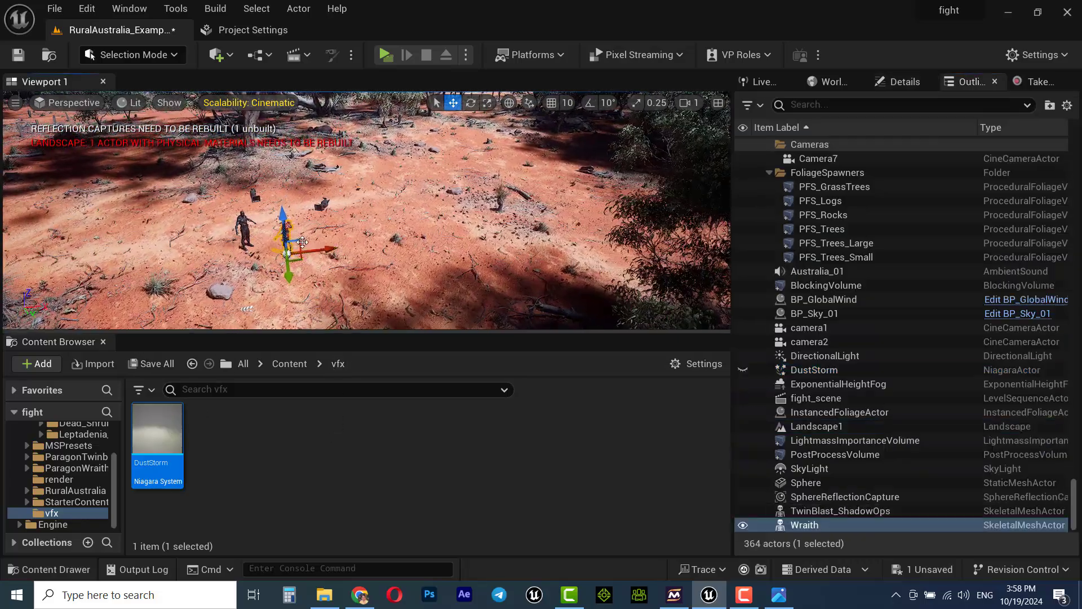
right_click(247, 218)
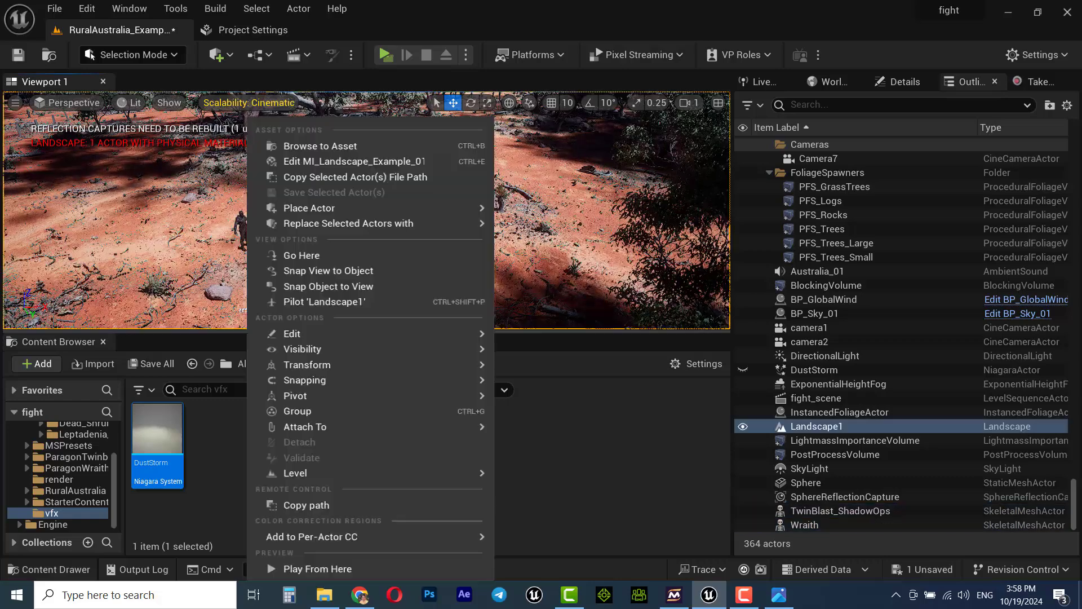
click(342, 146)
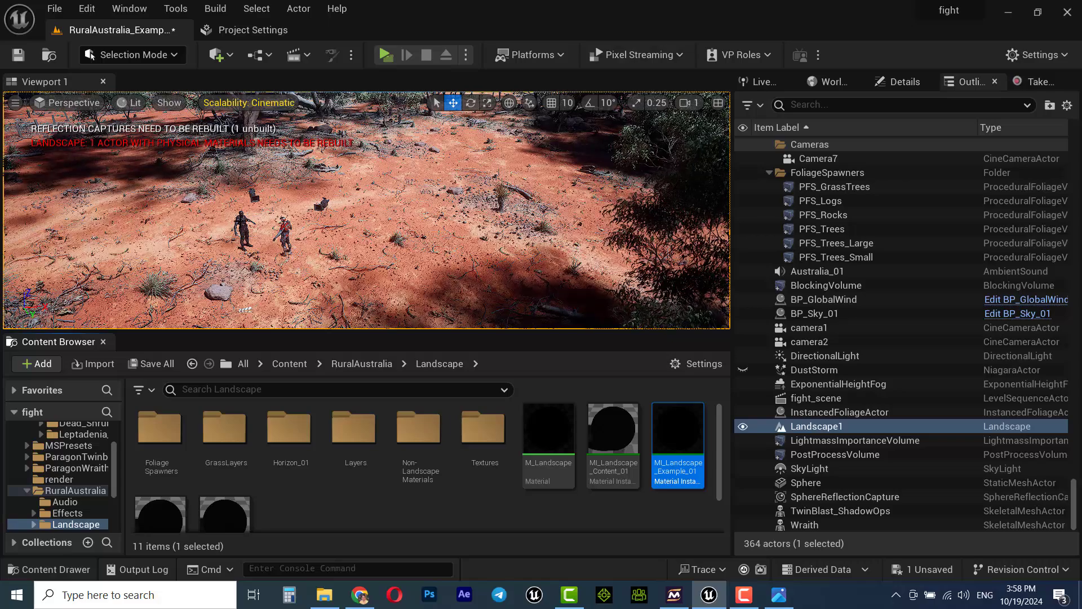
- Select the Wraith character in the level and browse to its skeletal mesh asset in the project content
click(243, 224)
key(w)
right_drag(498, 173, 471, 175)
click(202, 259)
right_click(203, 265)
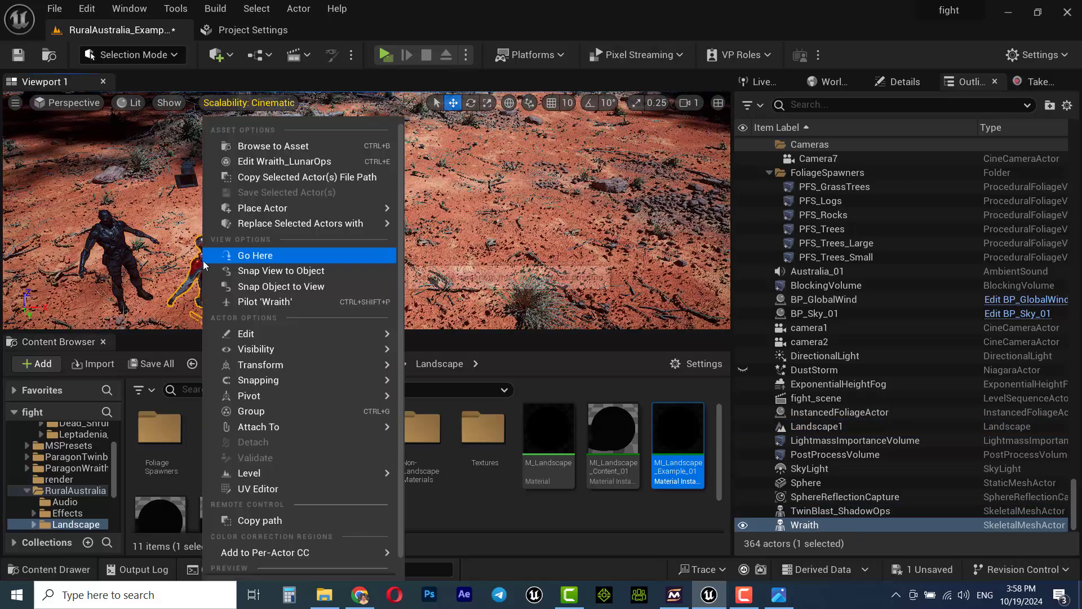
click(246, 145)
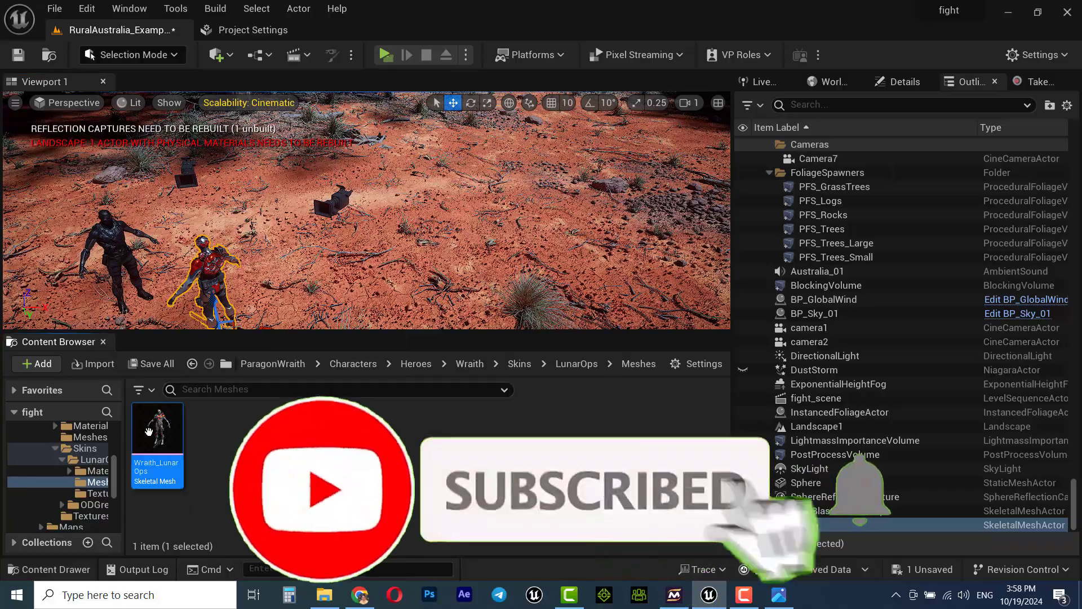
key(s)
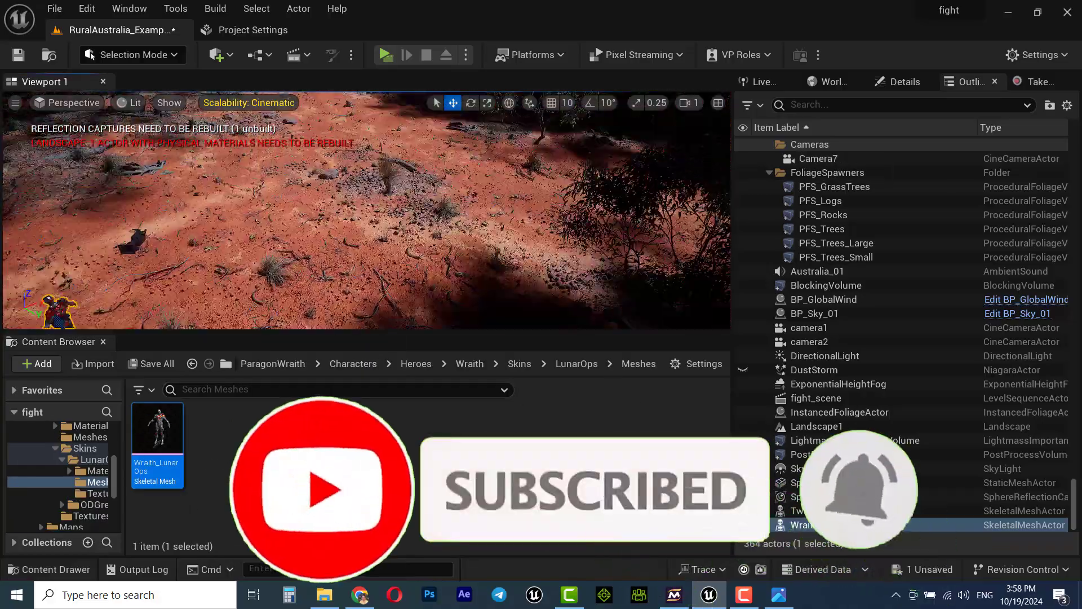